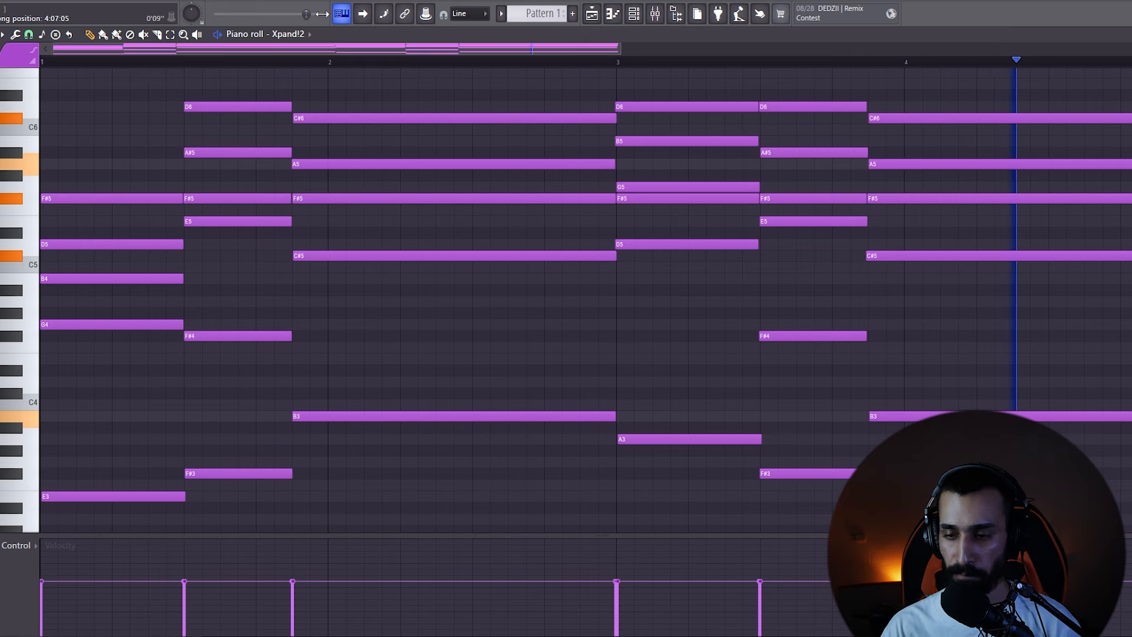
- Load Pro-Q 4 into the first effect slot of mixer track Insert 1
{"action": "key", "text": "space"}
{"action": "key", "text": "F9"}
{"action": "left_click", "coordinate": [1077, 77]}
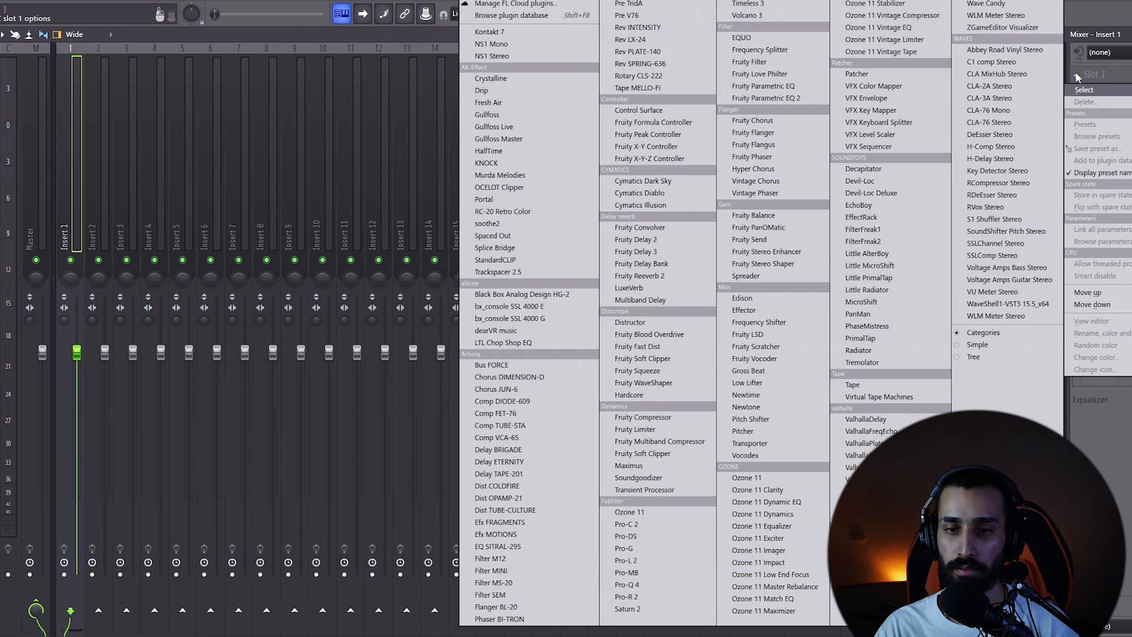
{"action": "left_click", "coordinate": [643, 580]}
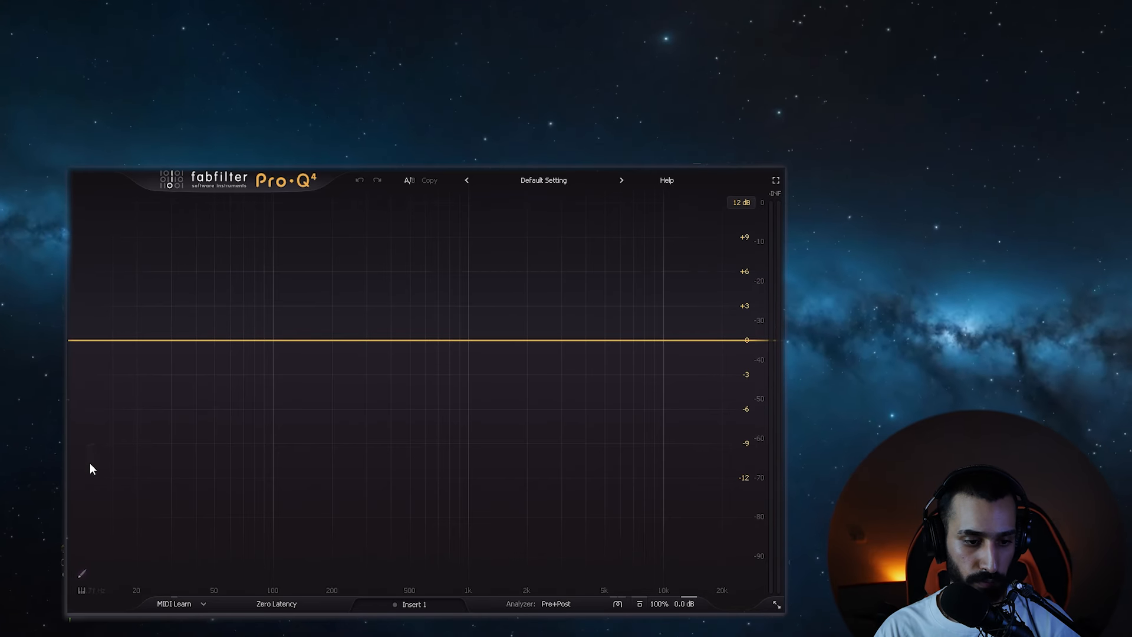
- Add a 12 dB/oct low cut band, sweep its cutoff up past 230 Hz, and settle it somewhat lower
{"action": "left_click", "coordinate": [101, 533]}
{"action": "left_click_drag", "start_coordinate": [201, 302], "coordinate": [373, 292]}
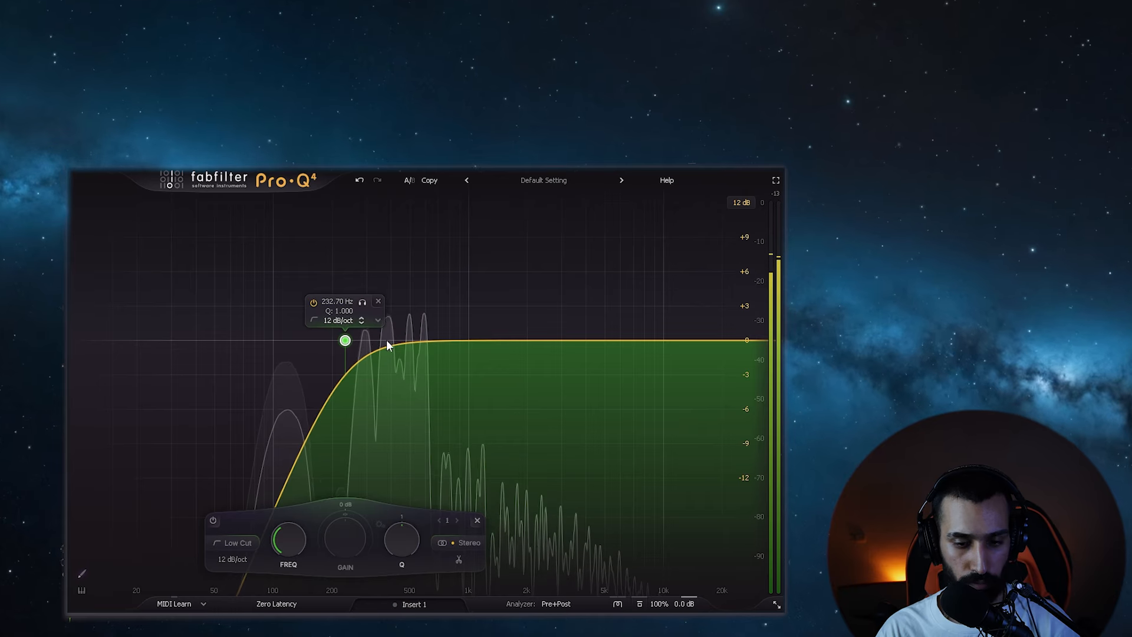
{"action": "left_click_drag", "start_coordinate": [361, 302], "coordinate": [313, 301]}
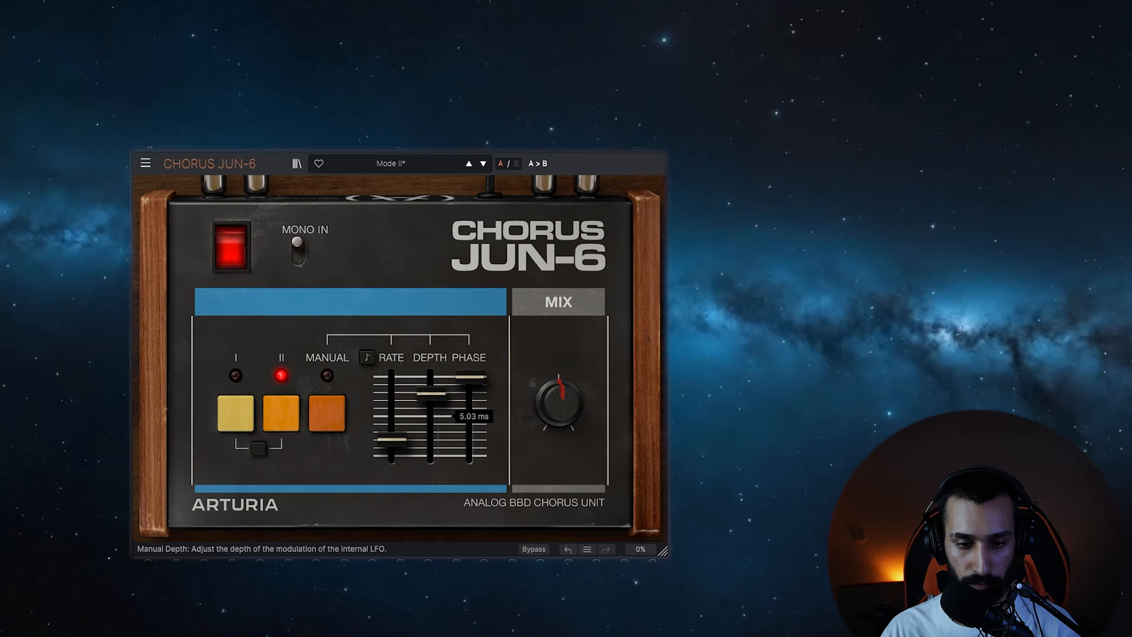
- Set the Chorus JUN-6 depth to about 6.6 ms and rate to about 1.64 Hz, then compare its modes and keep mode II
{"action": "left_click_drag", "start_coordinate": [427, 404], "coordinate": [431, 386]}
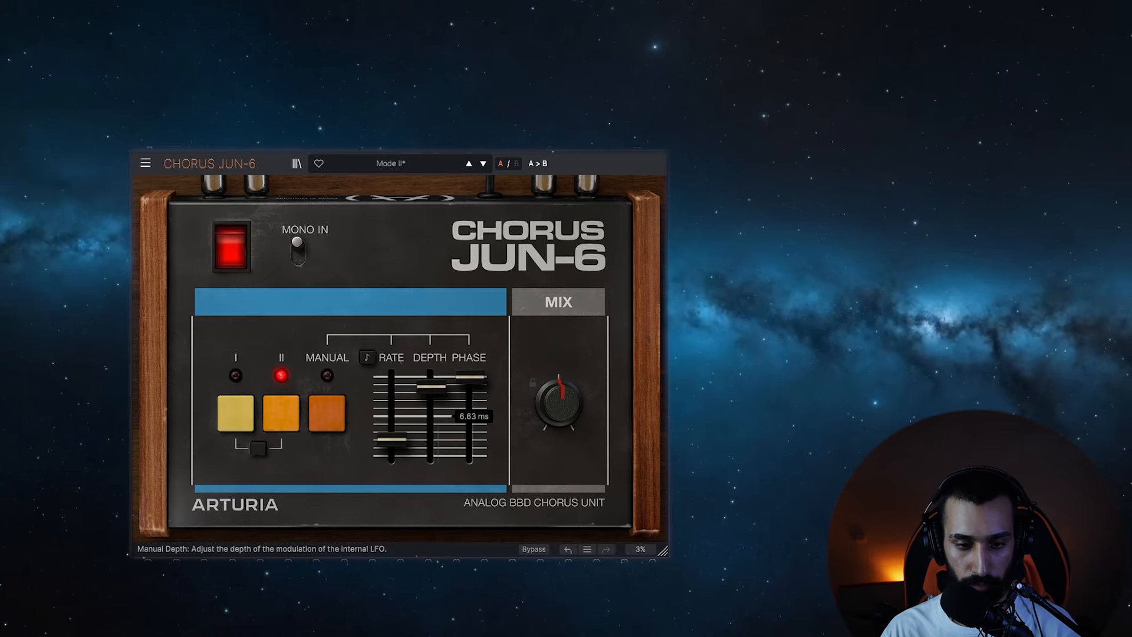
{"action": "left_click_drag", "start_coordinate": [391, 440], "coordinate": [391, 416]}
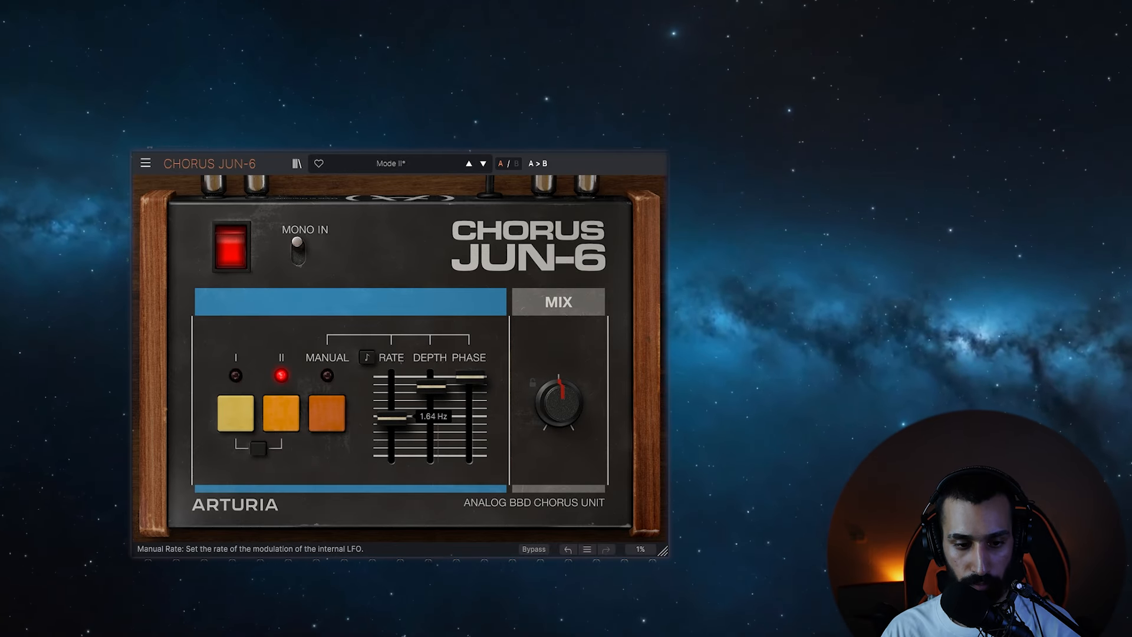
{"action": "left_click", "coordinate": [261, 449]}
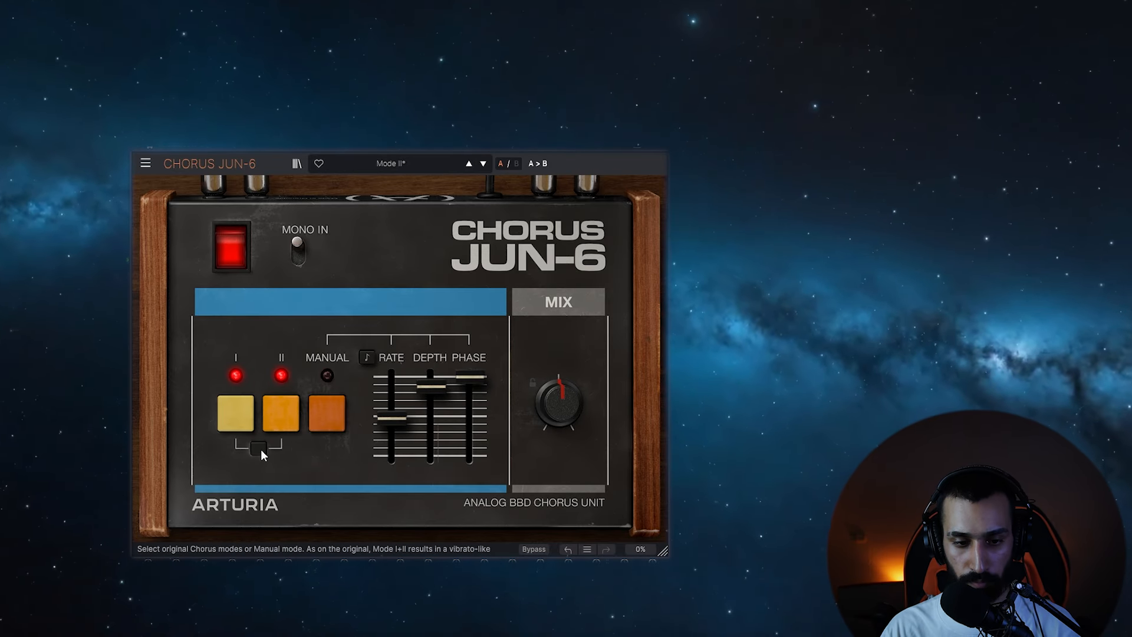
{"action": "left_click", "coordinate": [238, 412]}
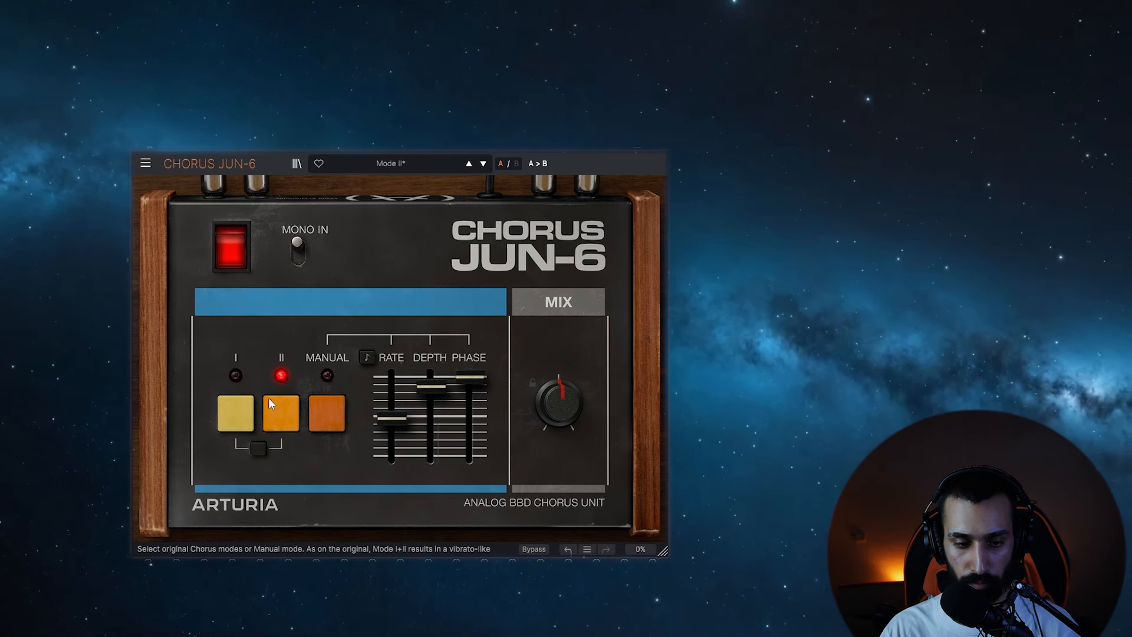
{"action": "left_click", "coordinate": [253, 409]}
{"action": "left_click", "coordinate": [278, 408]}
{"action": "mouse_move", "coordinate": [392, 417]}
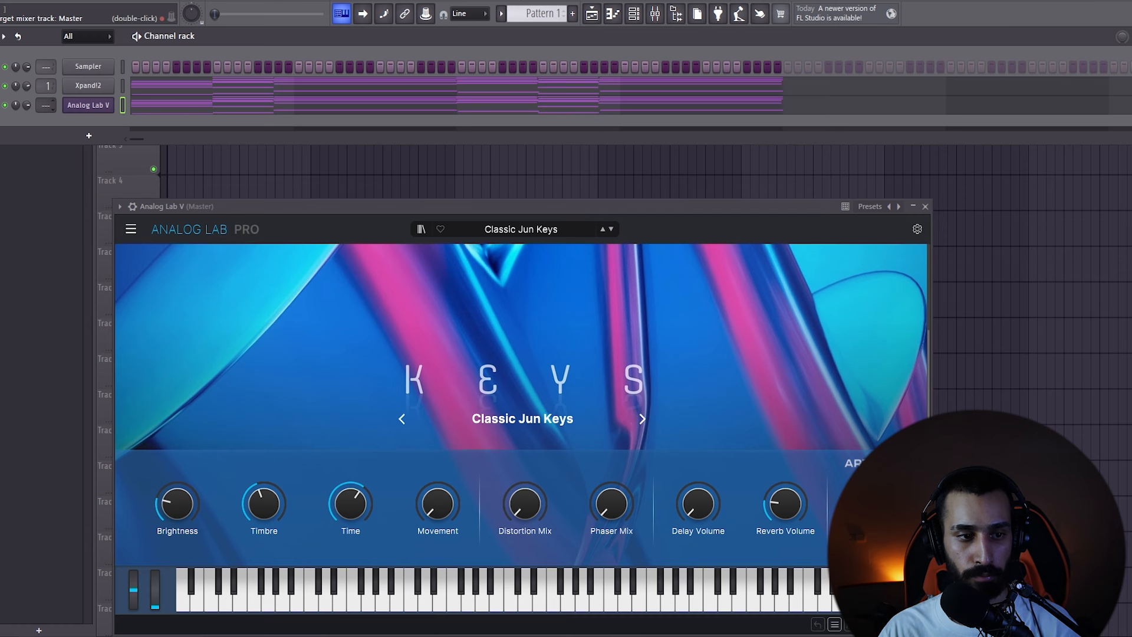
- Change band 1 of Insert 2's Parametric EQ 2 to a steeper high pass during playback and raise its cutoff slightly
{"action": "key", "text": "space"}
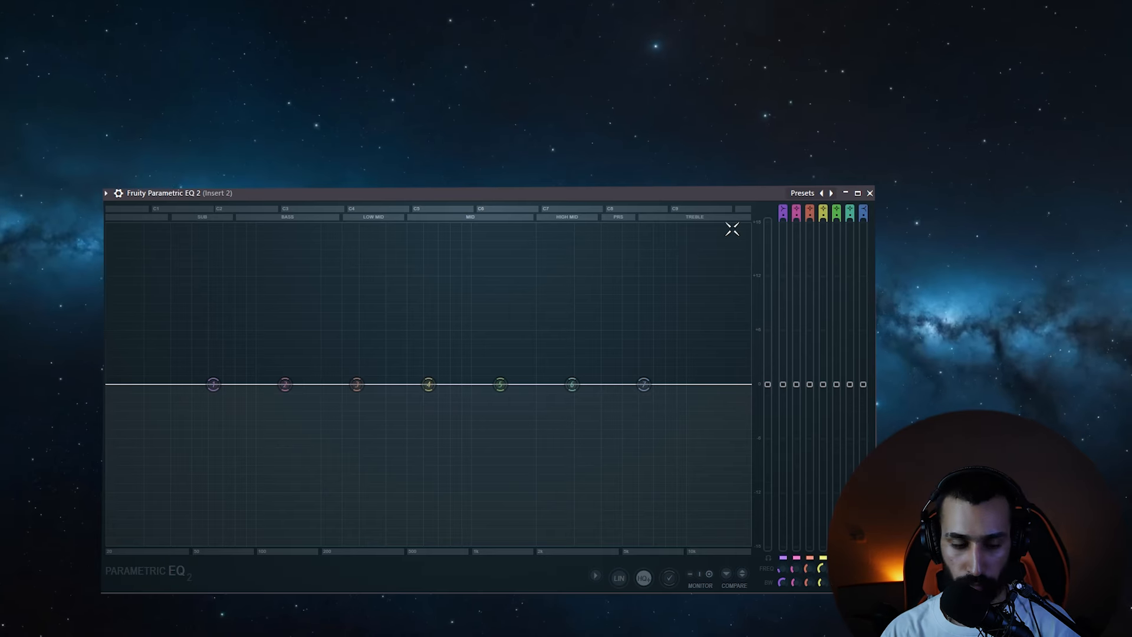
{"action": "right_click", "coordinate": [224, 384]}
{"action": "mouse_move", "coordinate": [239, 417]}
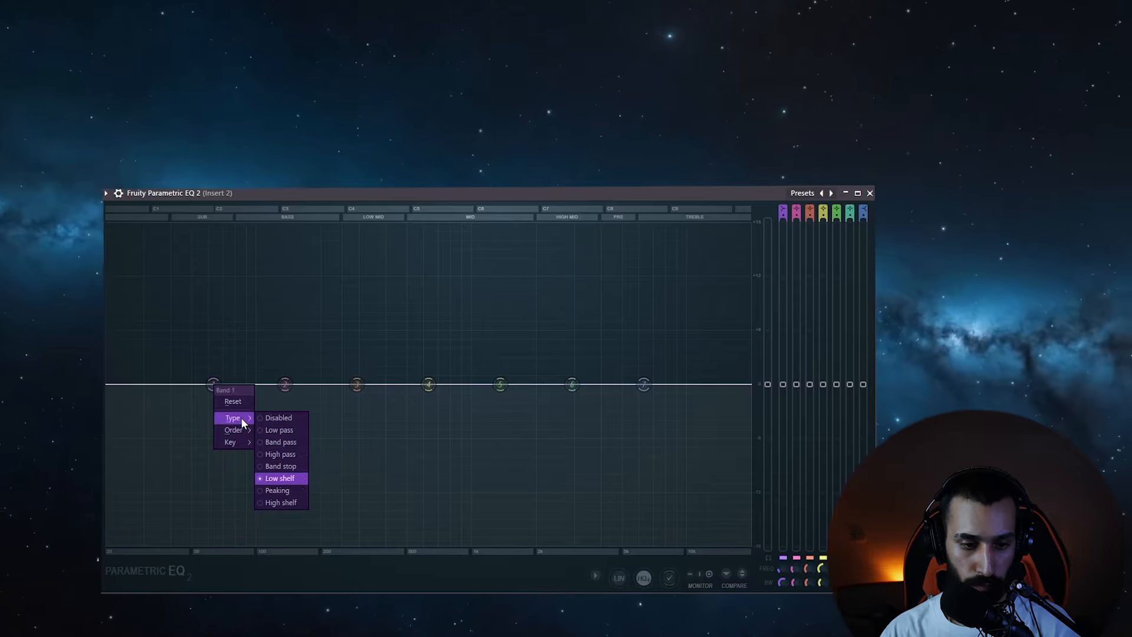
{"action": "left_click", "coordinate": [289, 454]}
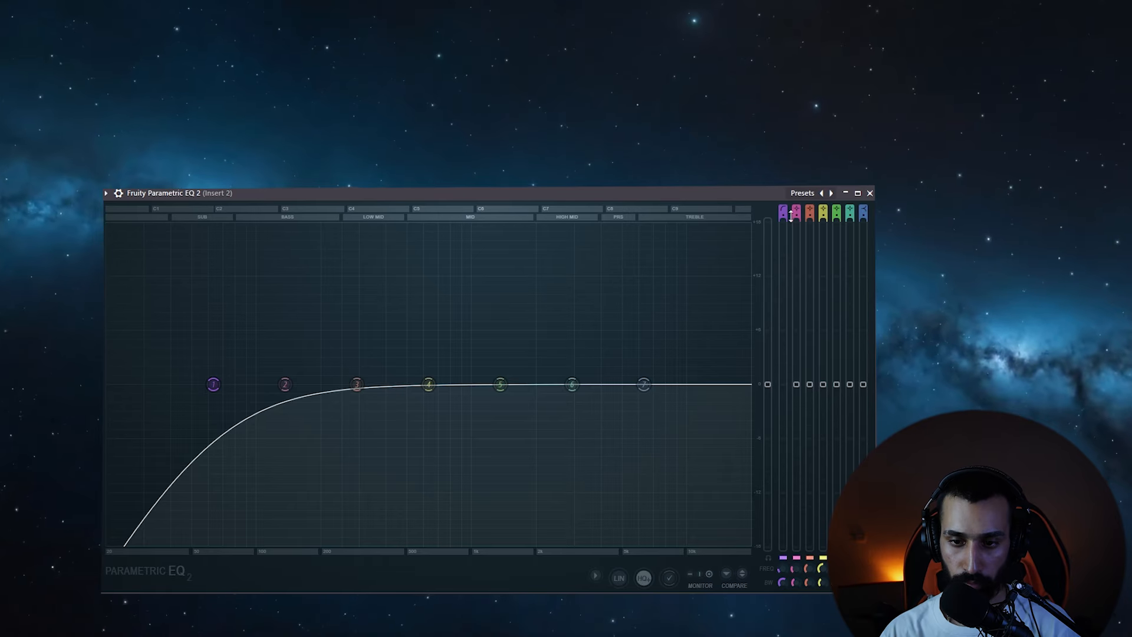
{"action": "left_click_drag", "start_coordinate": [784, 216], "coordinate": [783, 201]}
{"action": "key", "text": "space"}
{"action": "mouse_move", "coordinate": [214, 384]}
{"action": "left_mouse_down"}
{"action": "mouse_move", "coordinate": [369, 384]}
{"action": "mouse_move", "coordinate": [231, 384]}
{"action": "left_mouse_up"}
- Change EQ band 7 to a low pass, pull its cutoff down to about 3 kHz, and readjust the curve by ear
{"action": "right_click", "coordinate": [643, 384]}
{"action": "mouse_move", "coordinate": [673, 420]}
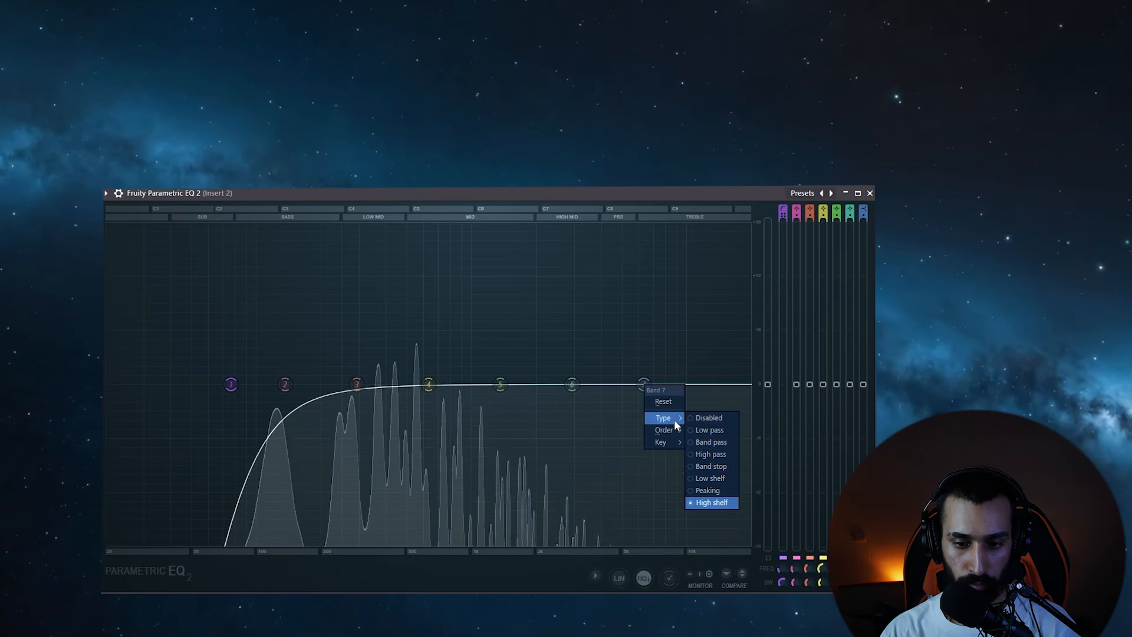
{"action": "left_click", "coordinate": [713, 428]}
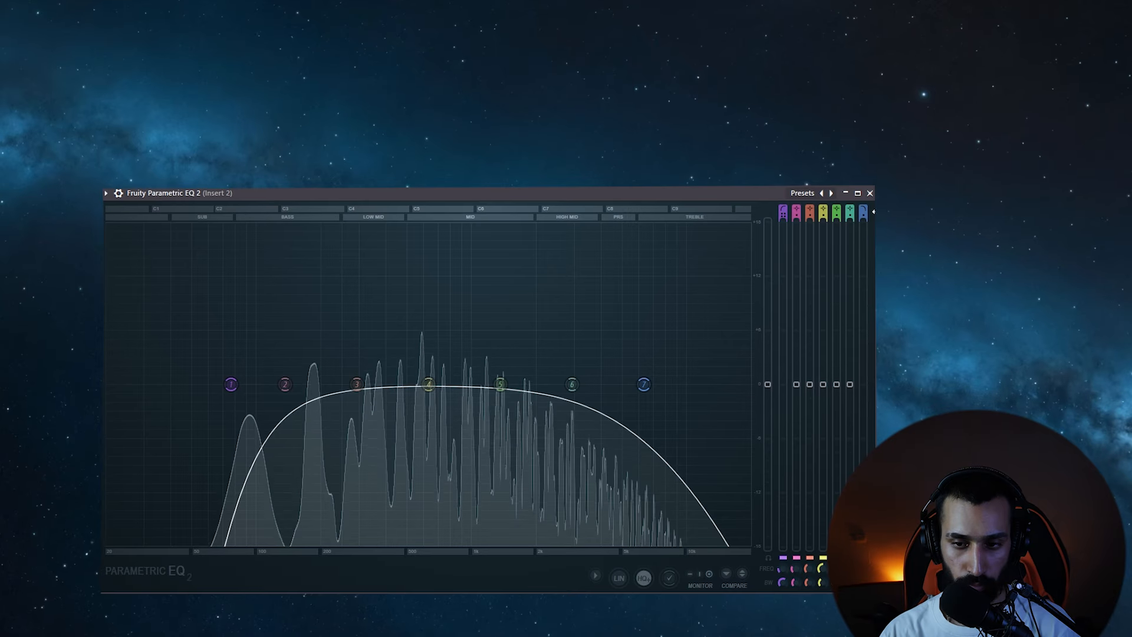
{"action": "left_click_drag", "start_coordinate": [643, 384], "coordinate": [575, 384]}
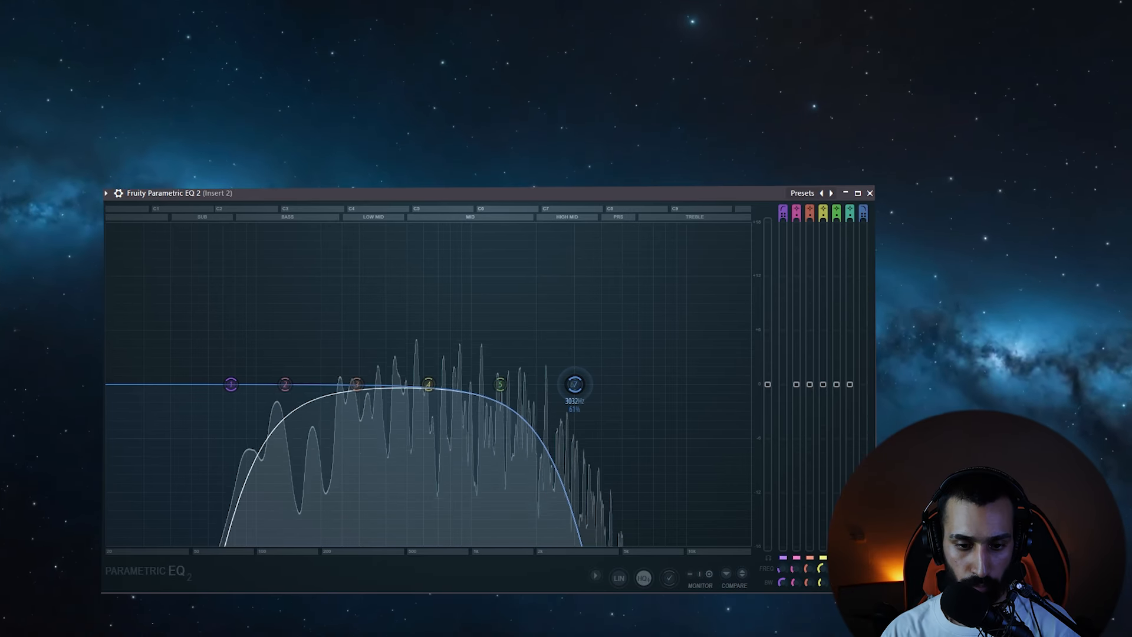
{"action": "left_click_drag", "start_coordinate": [501, 384], "coordinate": [614, 384]}
{"action": "left_click_drag", "start_coordinate": [568, 347], "coordinate": [574, 365]}
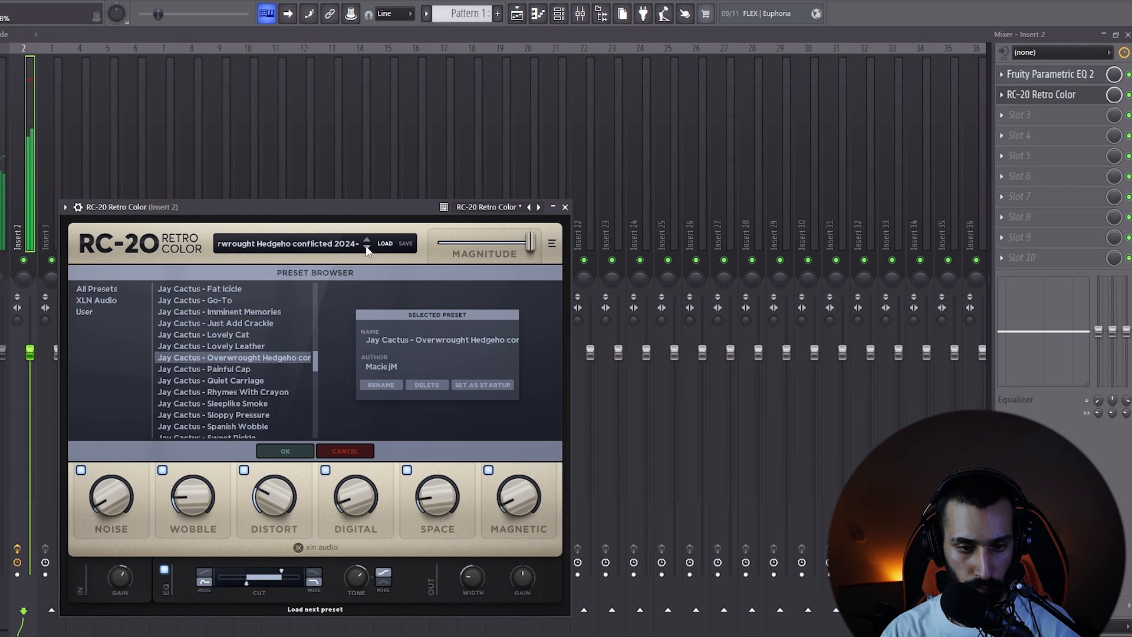
- Audition the preset next to Jay Cactus - Overwrought Hedgeho in RC-20 Retro Color on Insert 2, then return to it
{"action": "left_click", "coordinate": [366, 250]}
{"action": "left_click", "coordinate": [366, 242]}
{"action": "left_click", "coordinate": [1061, 96]}
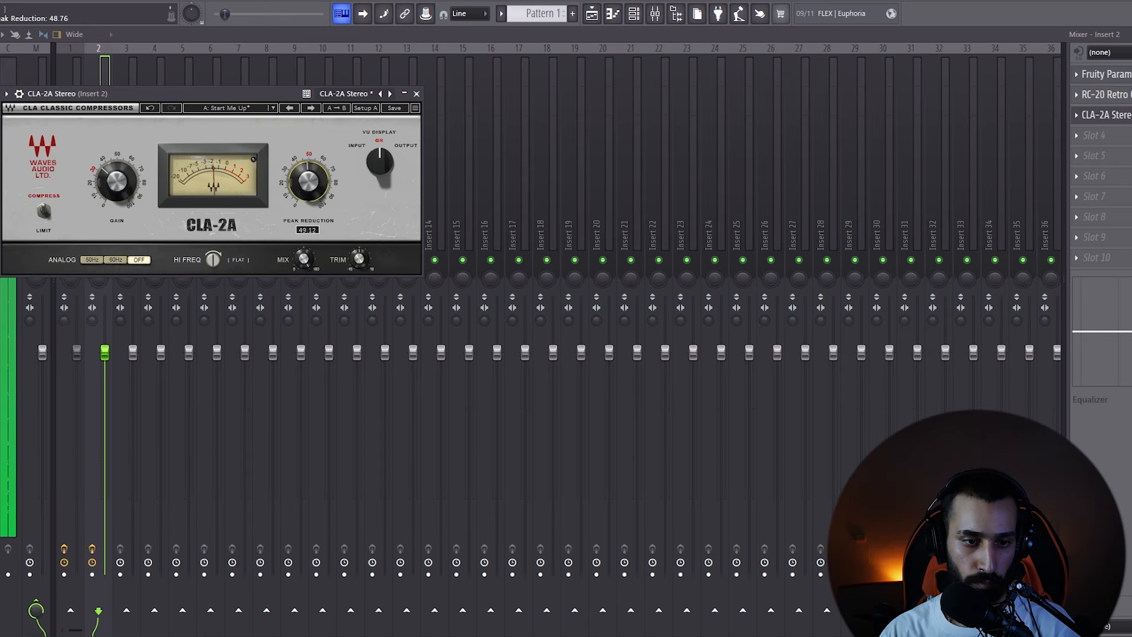
- Set the CLA-2A peak reduction on Insert 2 to about 49.3, close the compressor, and lower the track's volume fader
{"action": "left_click_drag", "start_coordinate": [308, 181], "coordinate": [308, 172]}
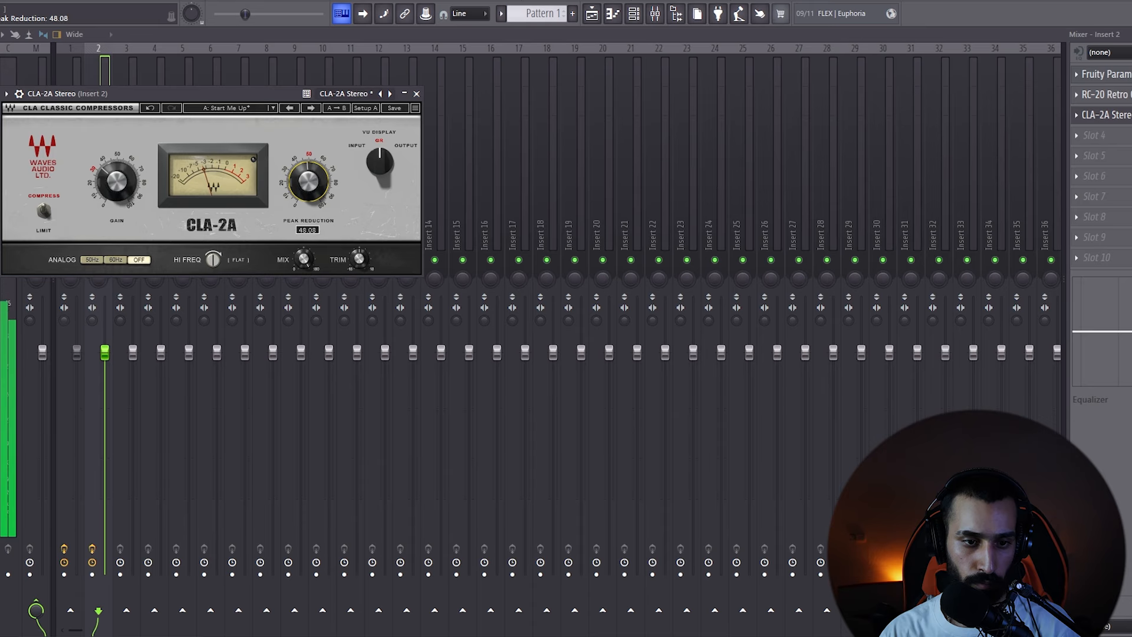
{"action": "left_click_drag", "start_coordinate": [308, 181], "coordinate": [307, 185]}
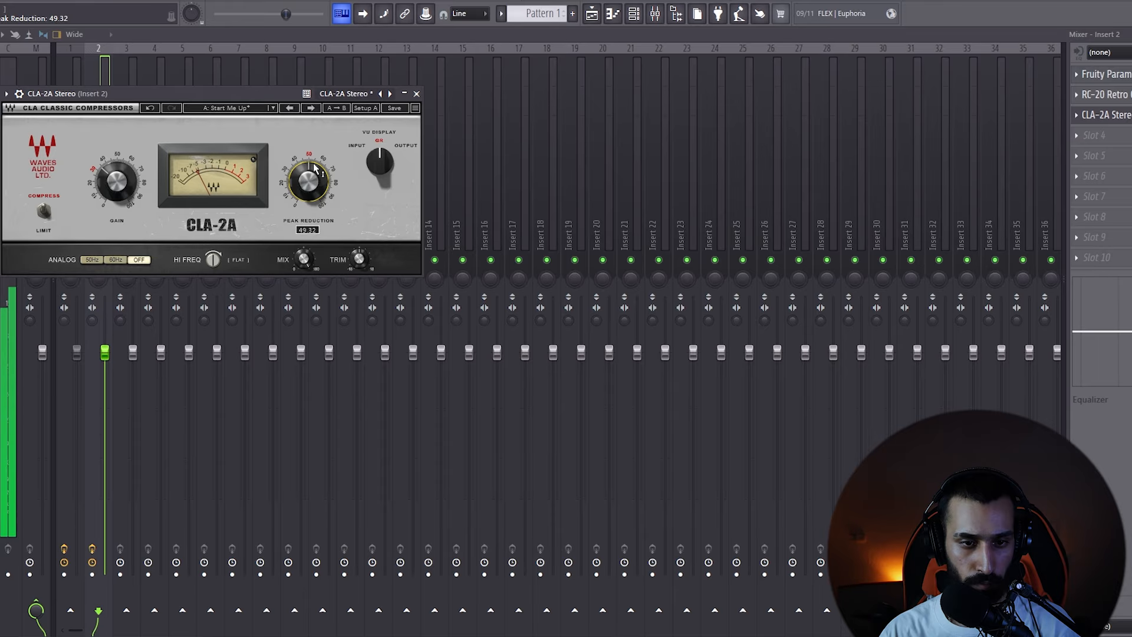
{"action": "left_click", "coordinate": [416, 93]}
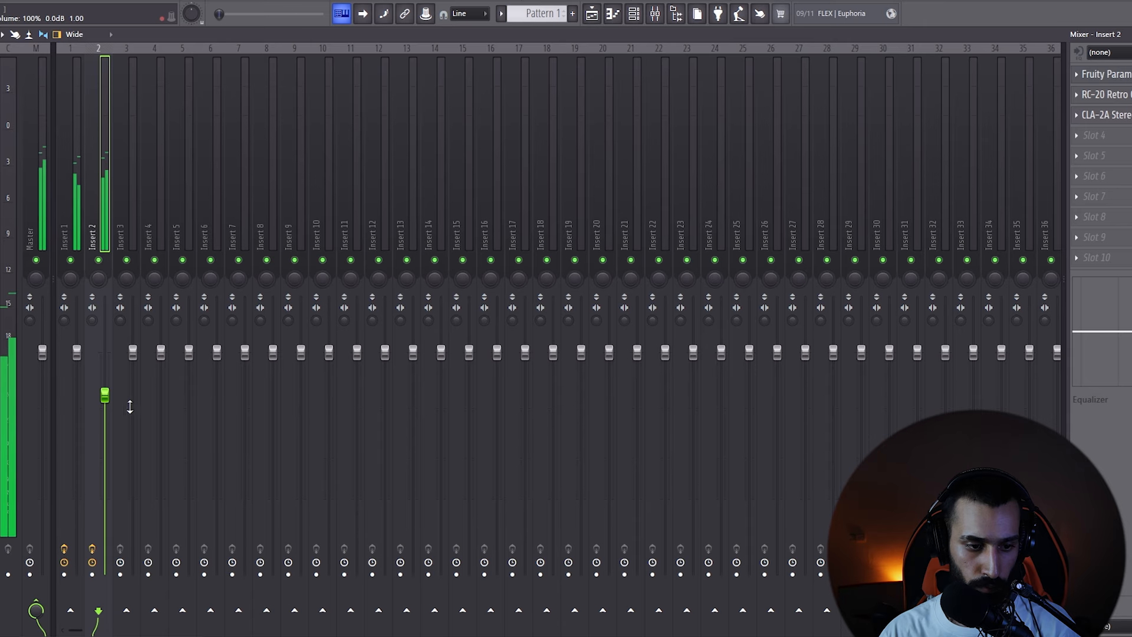
{"action": "left_click_drag", "start_coordinate": [104, 395], "coordinate": [106, 410]}
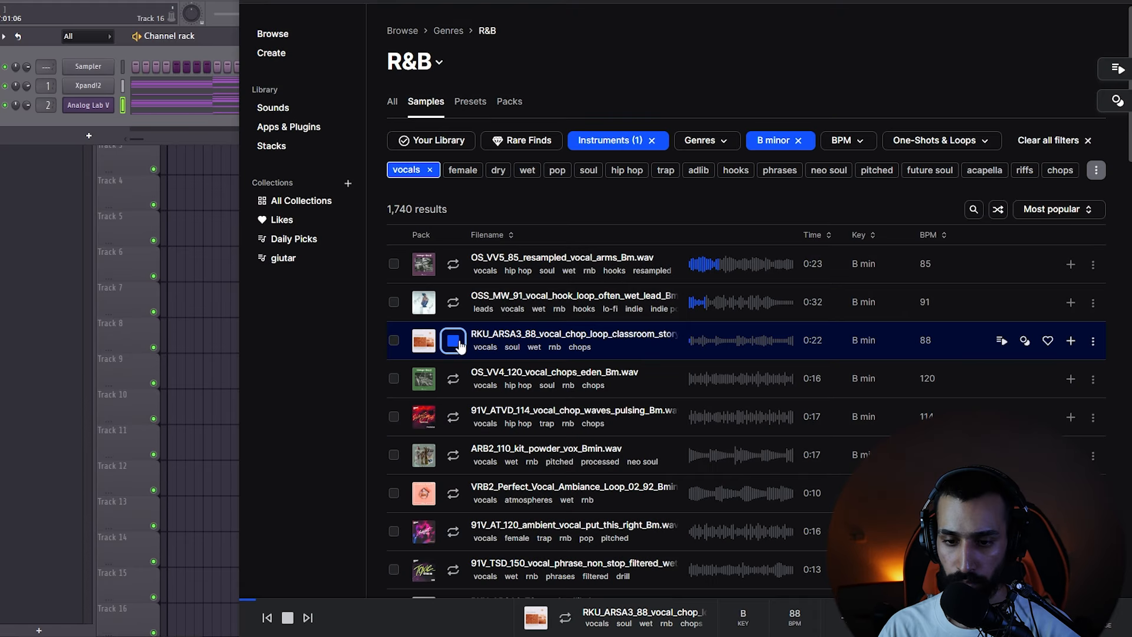
- Audition the B minor R&B vocal loops on Splice one after another, ending with VRB2_Perfect_Vocal_Ambiance_Loop_02_92
{"action": "scroll", "coordinate": [457, 295], "scroll_direction": "down", "scroll_amount": 3}
{"action": "left_click", "coordinate": [453, 251]}
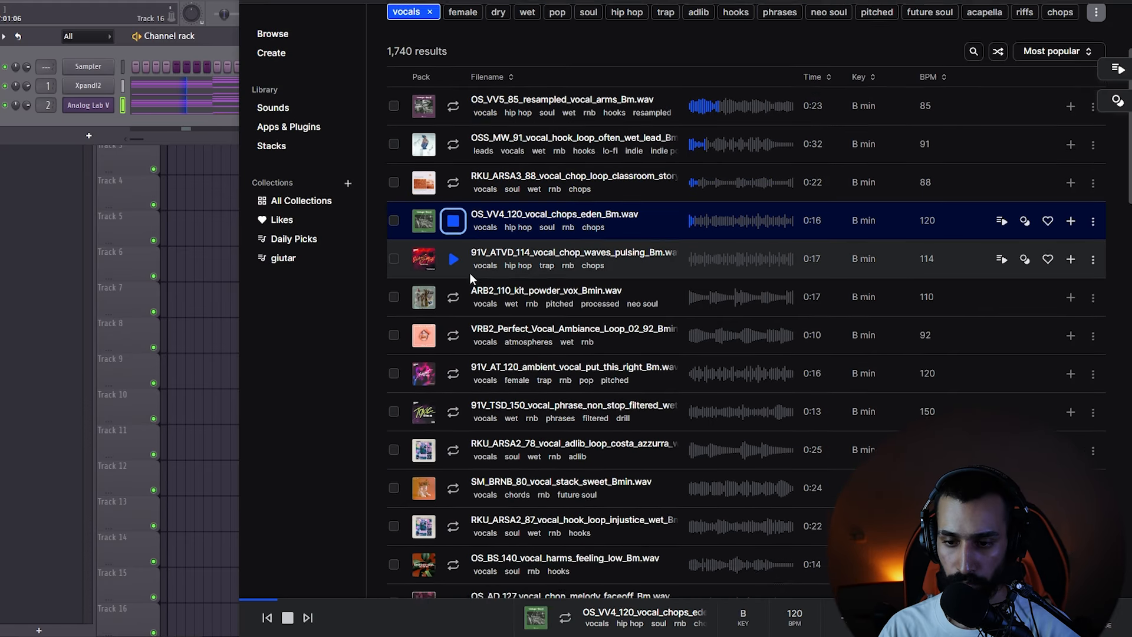
{"action": "scroll", "coordinate": [469, 272], "scroll_direction": "down", "scroll_amount": 3}
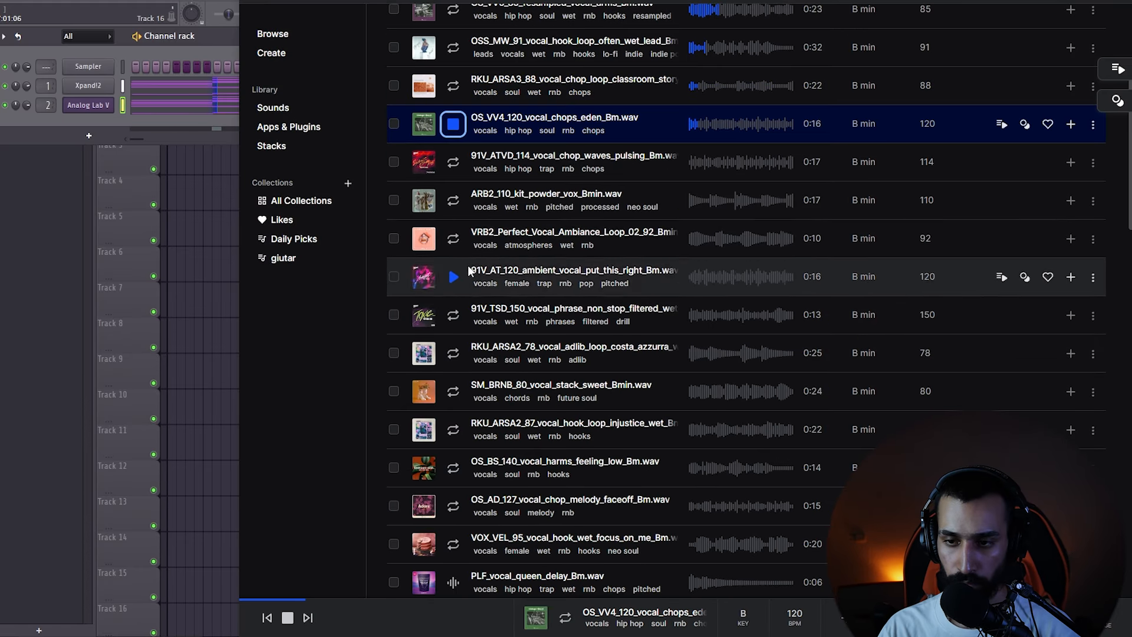
{"action": "left_click", "coordinate": [453, 163]}
{"action": "left_click", "coordinate": [453, 201]}
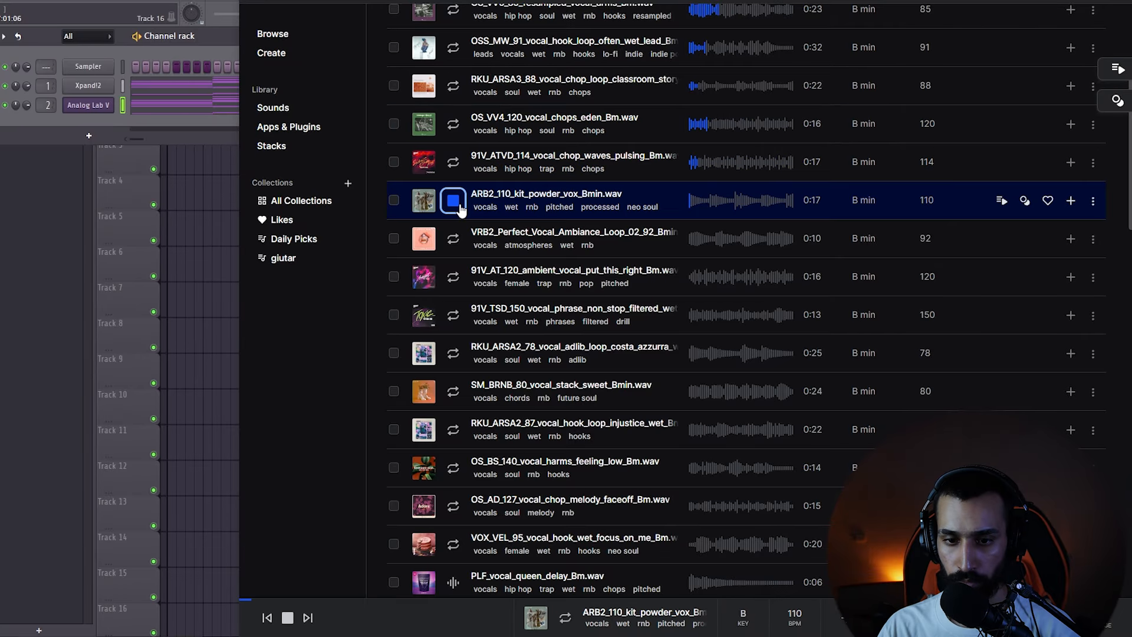
{"action": "left_click", "coordinate": [459, 239]}
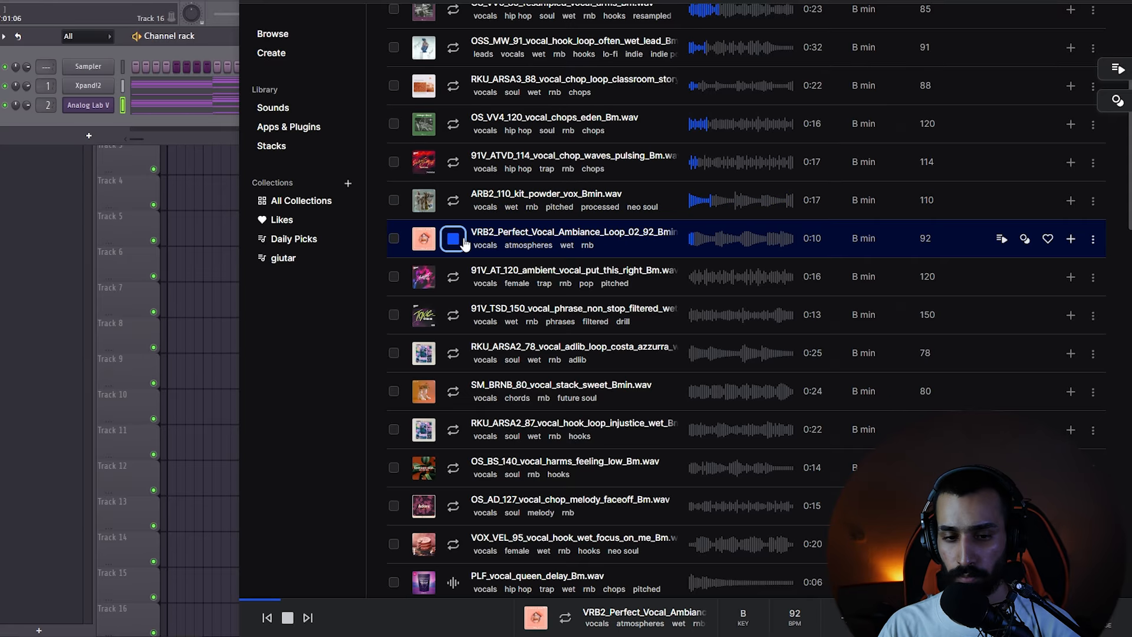
{"action": "left_click", "coordinate": [453, 277]}
{"action": "scroll", "coordinate": [448, 283], "scroll_direction": "down", "scroll_amount": 1}
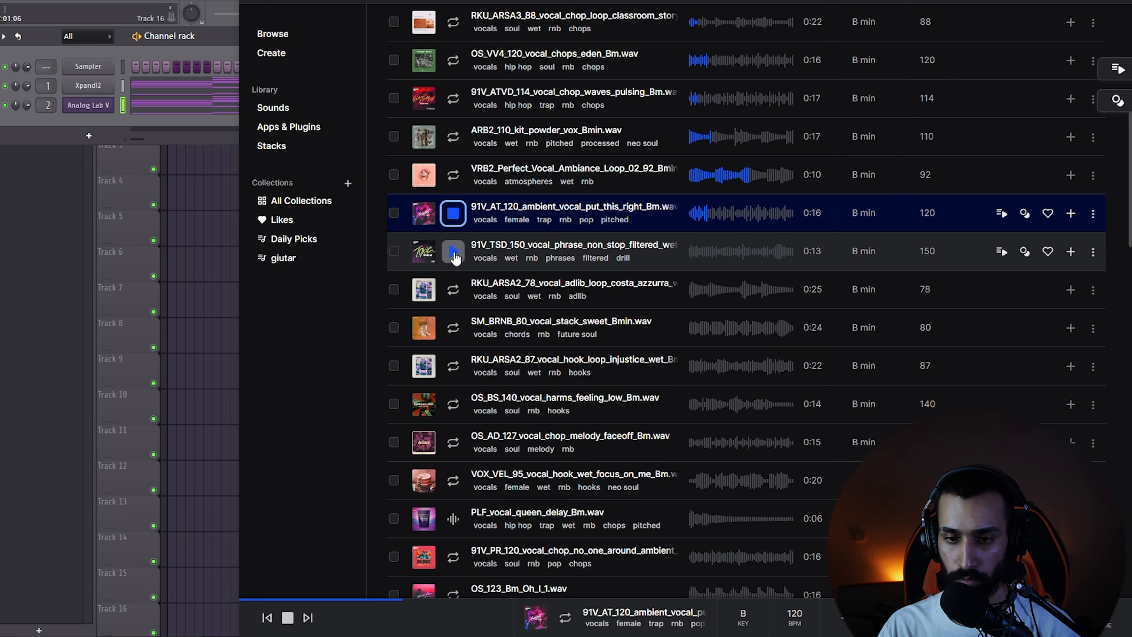
{"action": "left_click", "coordinate": [453, 180]}
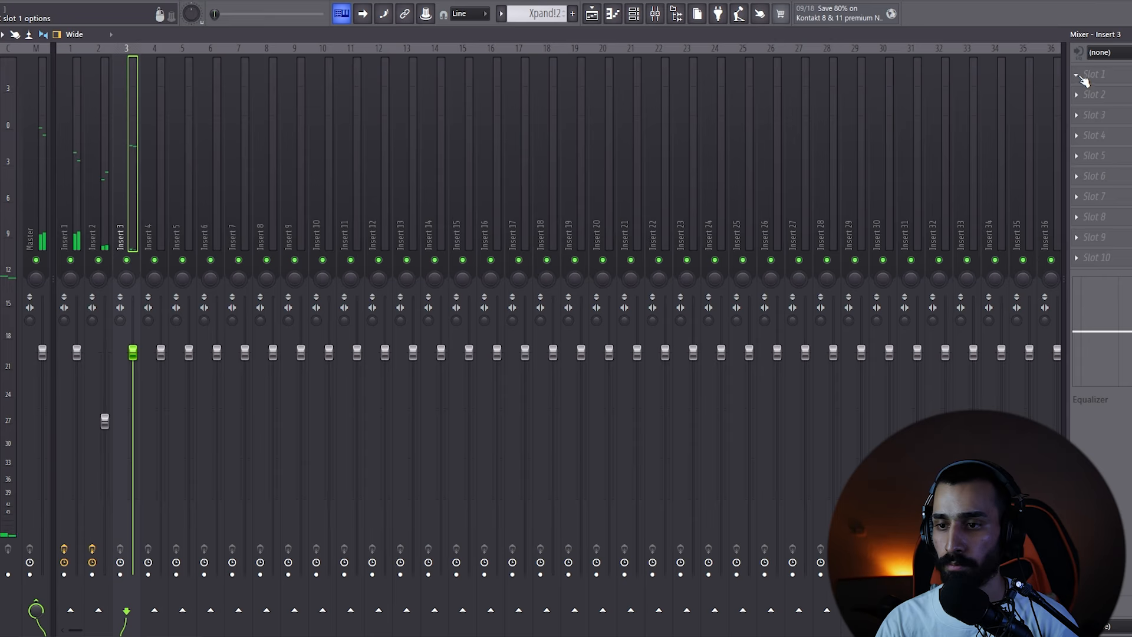
- Load Pro-Q 4 into the first slot of Insert 3 and add a 12 dB/oct low cut at about 248 Hz
{"action": "left_click", "coordinate": [1090, 74]}
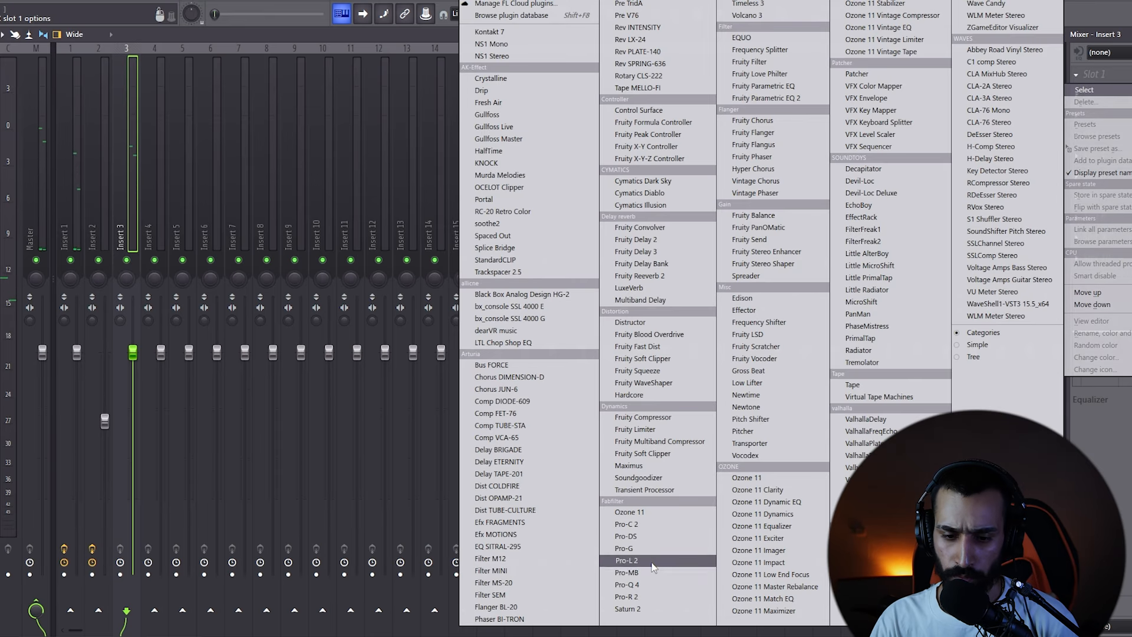
{"action": "left_click", "coordinate": [648, 584]}
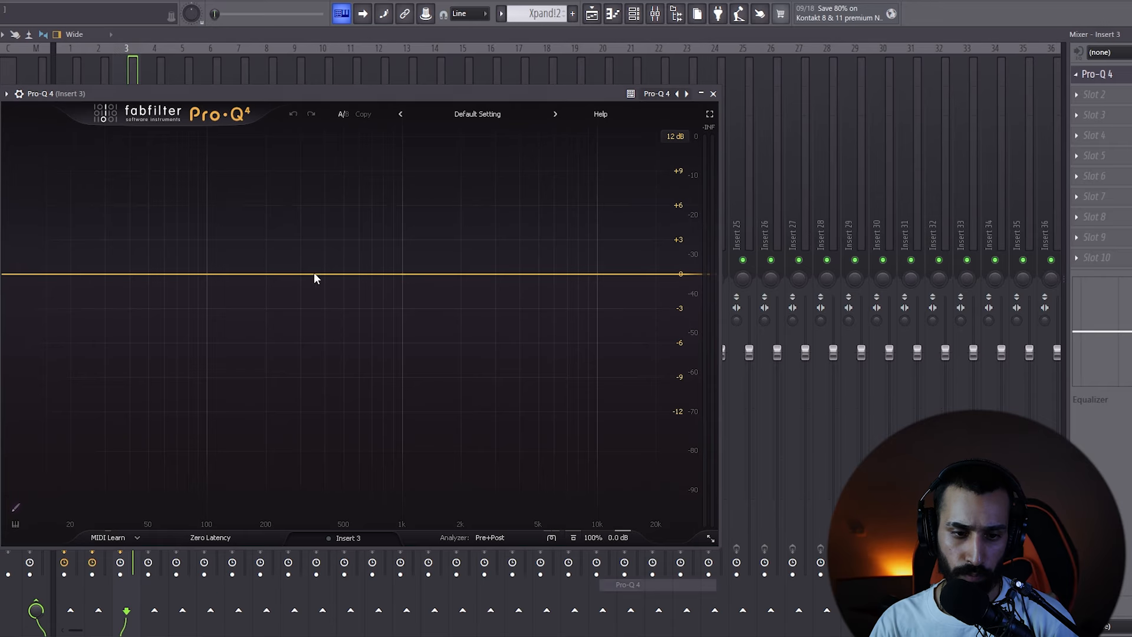
{"action": "left_click", "coordinate": [34, 449]}
{"action": "left_click_drag", "start_coordinate": [124, 239], "coordinate": [302, 242]}
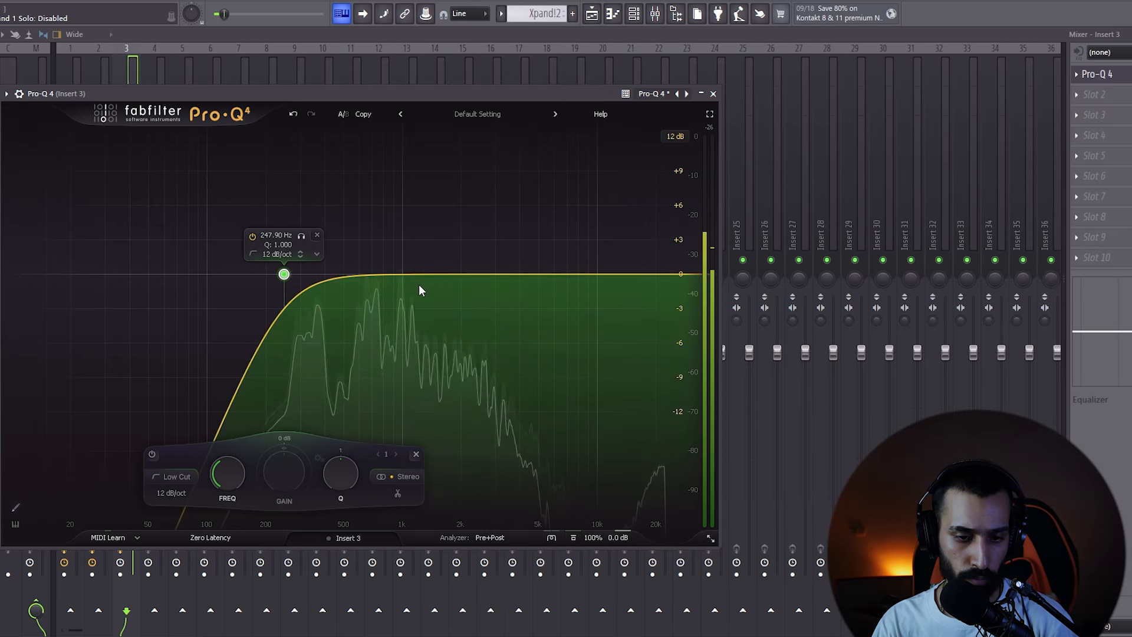
- Add a high cut band on Insert 3's EQ with an 18 dB/oct slope and a cutoff of about 2473 Hz
{"action": "left_click", "coordinate": [663, 274]}
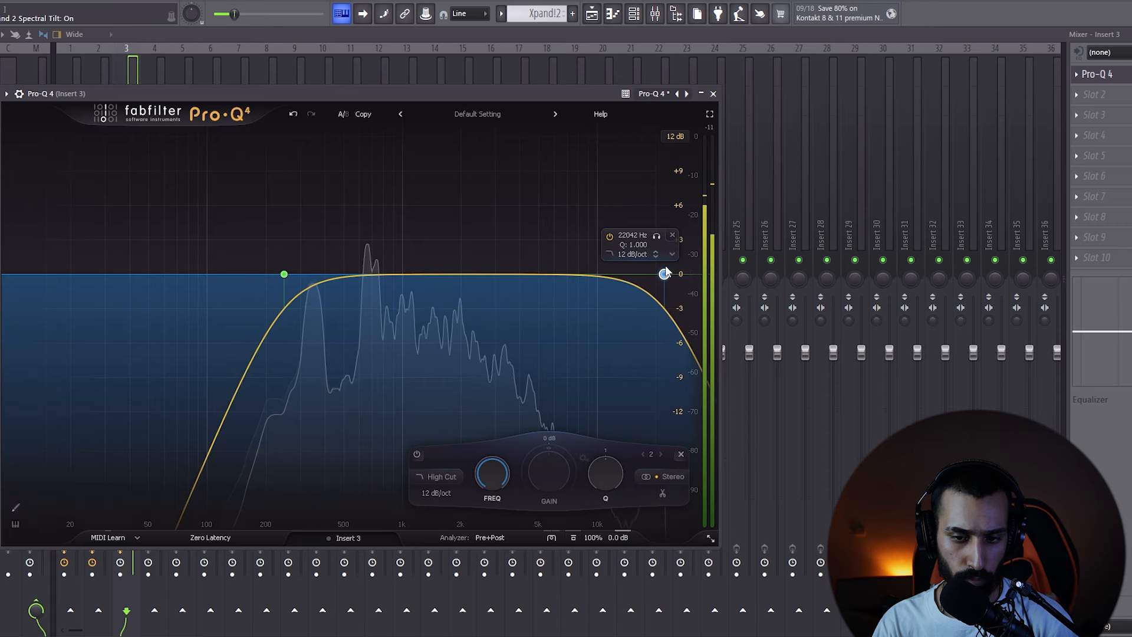
{"action": "left_click", "coordinate": [655, 256]}
{"action": "scroll", "coordinate": [643, 251], "scroll_direction": "up", "scroll_amount": 3}
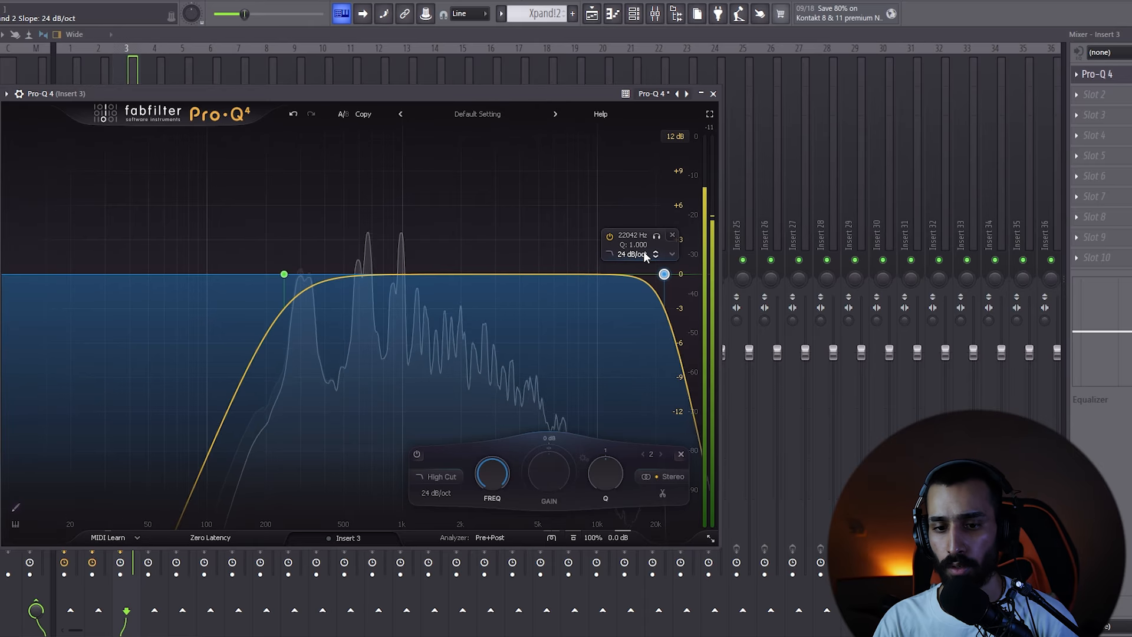
{"action": "scroll", "coordinate": [639, 252], "scroll_direction": "down", "scroll_amount": 1}
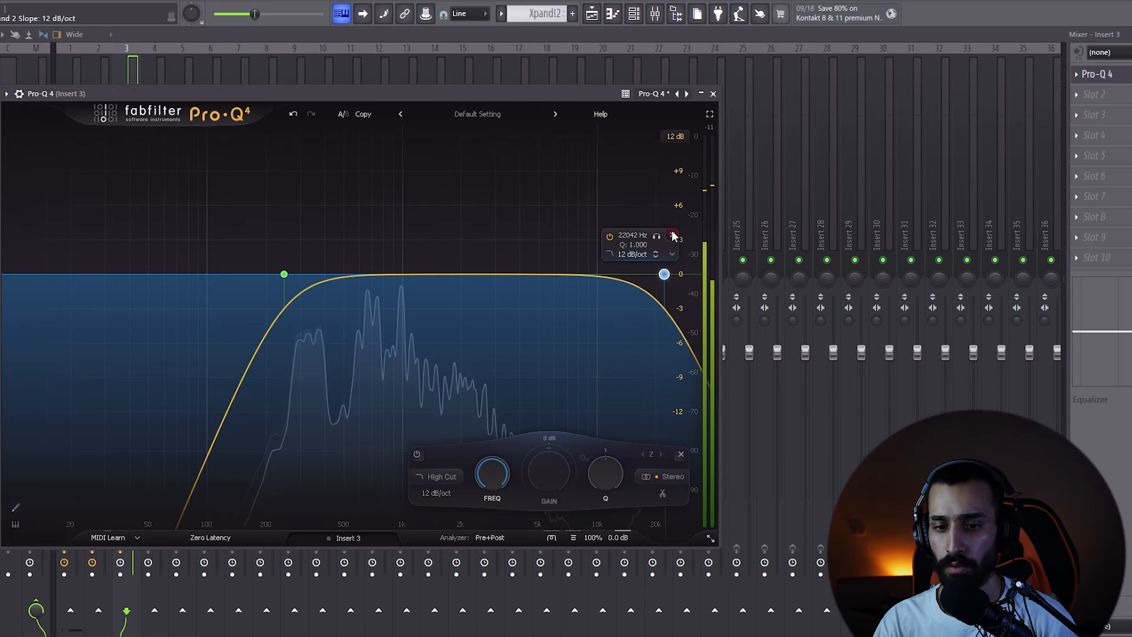
{"action": "left_click_drag", "start_coordinate": [655, 235], "coordinate": [510, 237]}
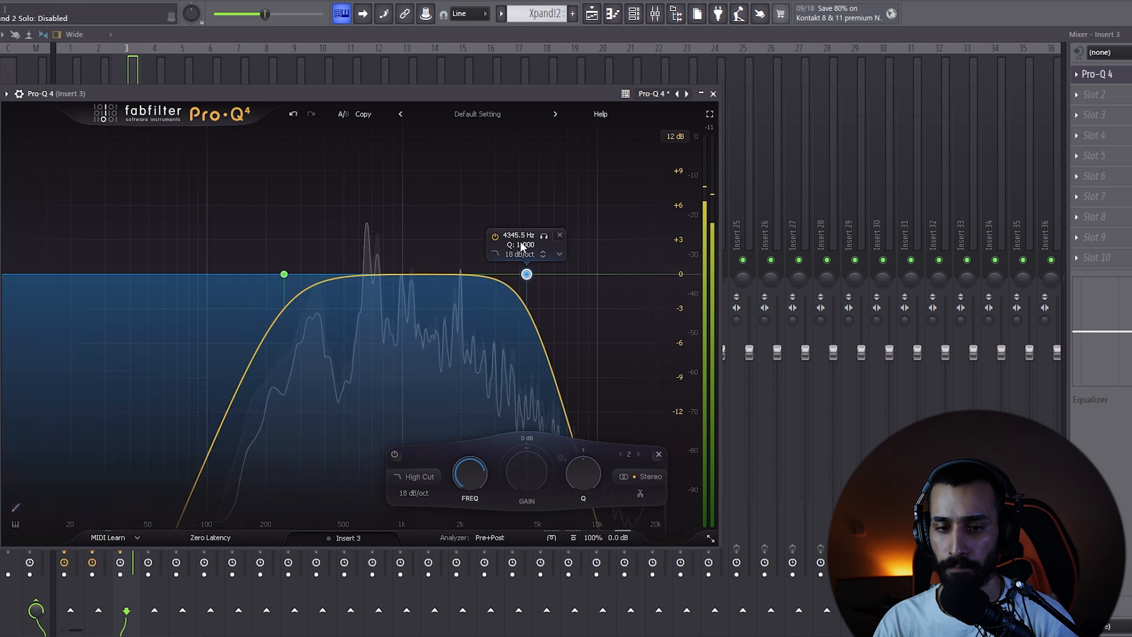
{"action": "left_click_drag", "start_coordinate": [527, 274], "coordinate": [479, 274]}
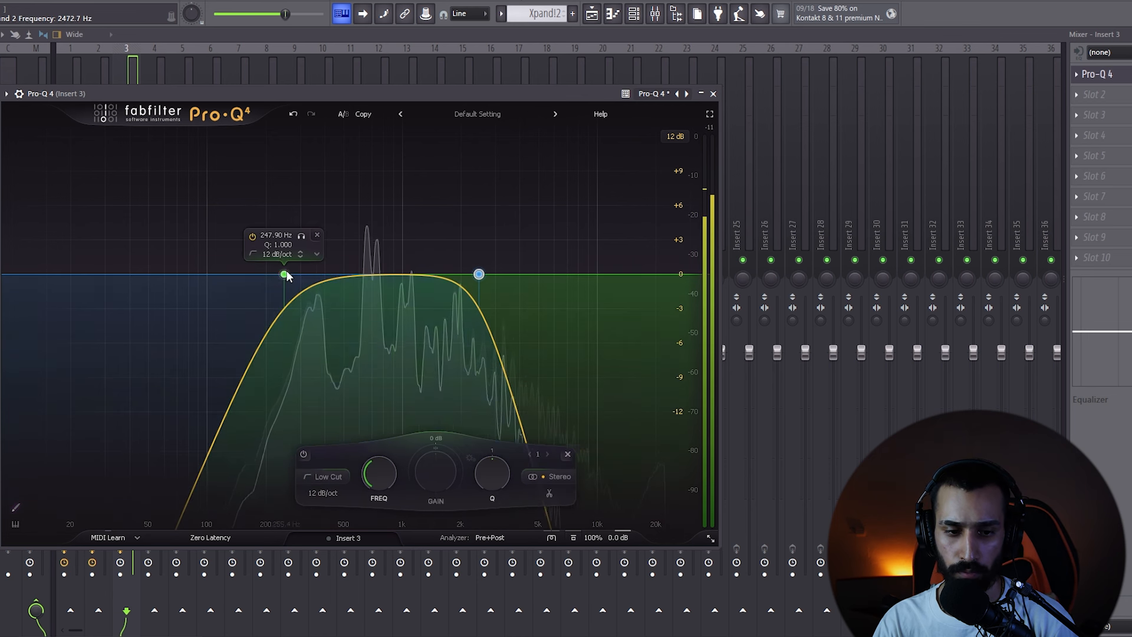
- Raise the low cut frequency on Insert 3's EQ to about 416 Hz and close the EQ
{"action": "left_click_drag", "start_coordinate": [283, 274], "coordinate": [330, 273]}
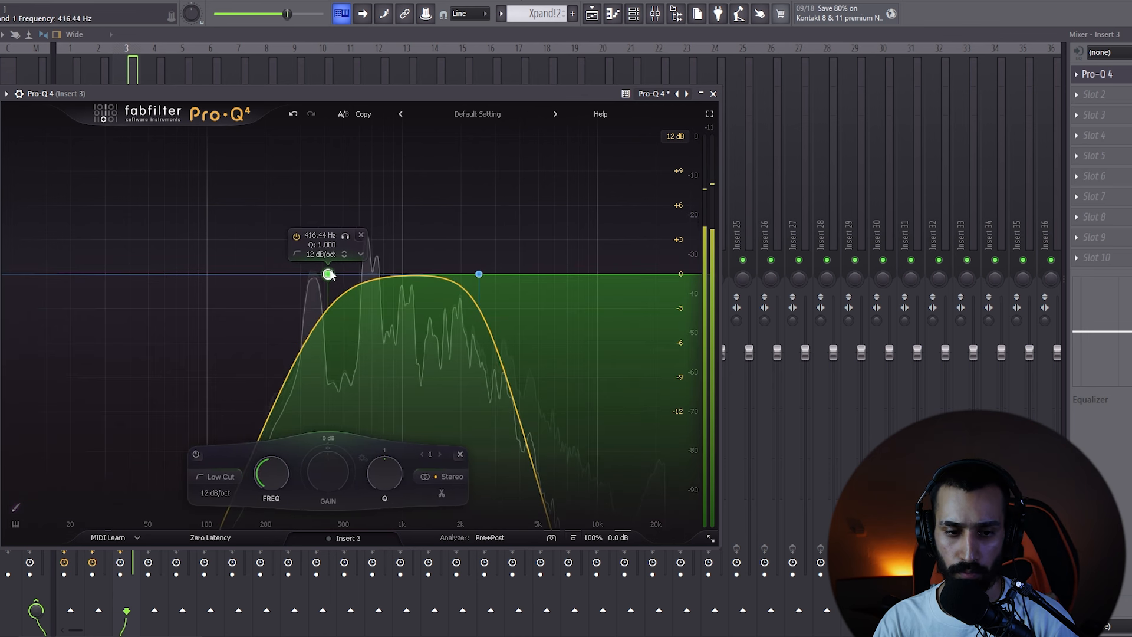
{"action": "left_click", "coordinate": [713, 94]}
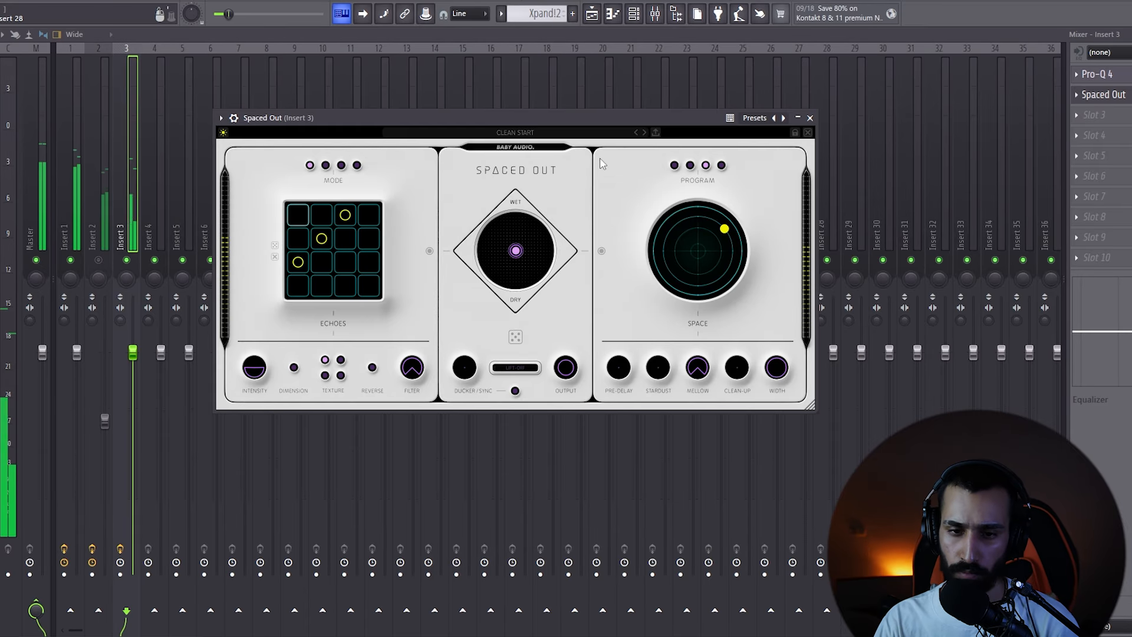
- Load Spaced Out into the second effect slot of Insert 3, recheck its settings, and close its window
{"action": "left_click", "coordinate": [810, 119]}
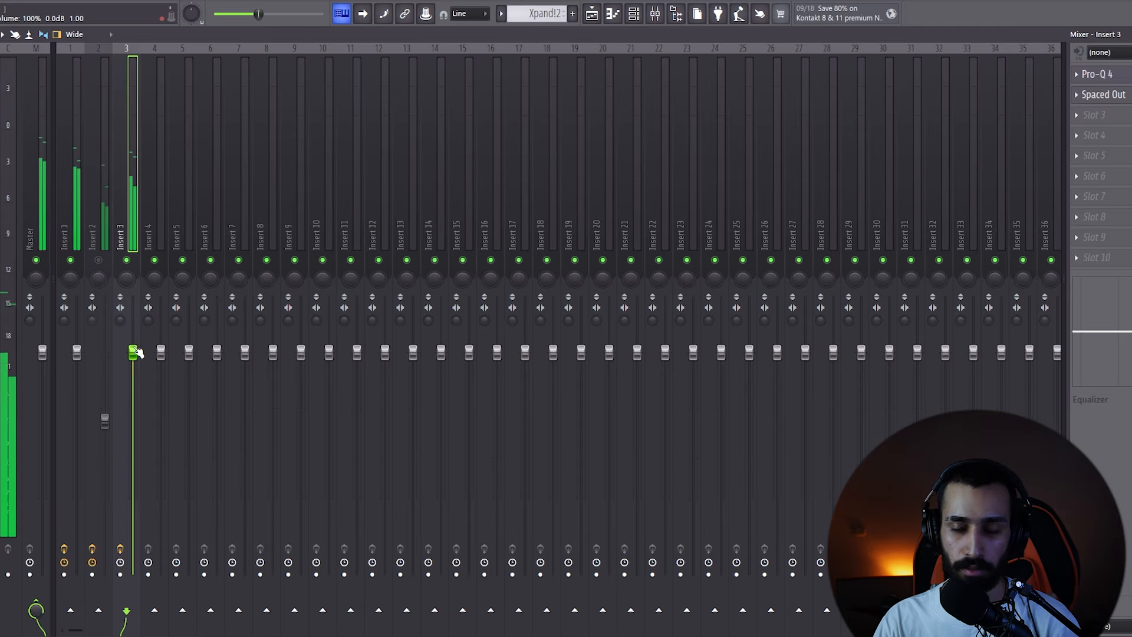
{"action": "left_click", "coordinate": [1109, 96]}
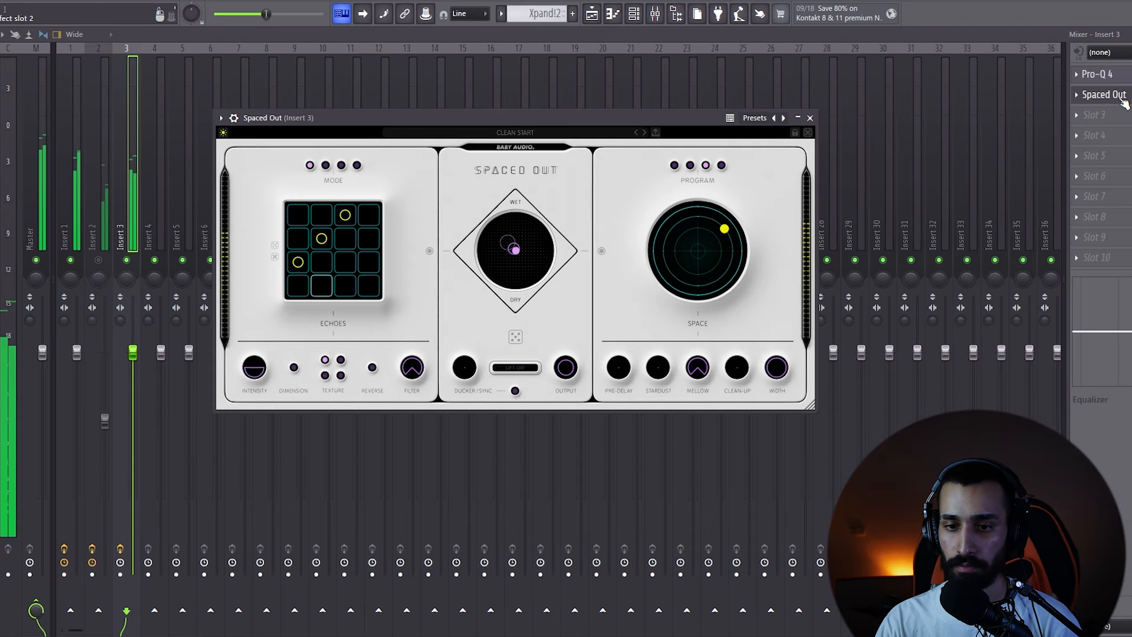
{"action": "left_click", "coordinate": [811, 119]}
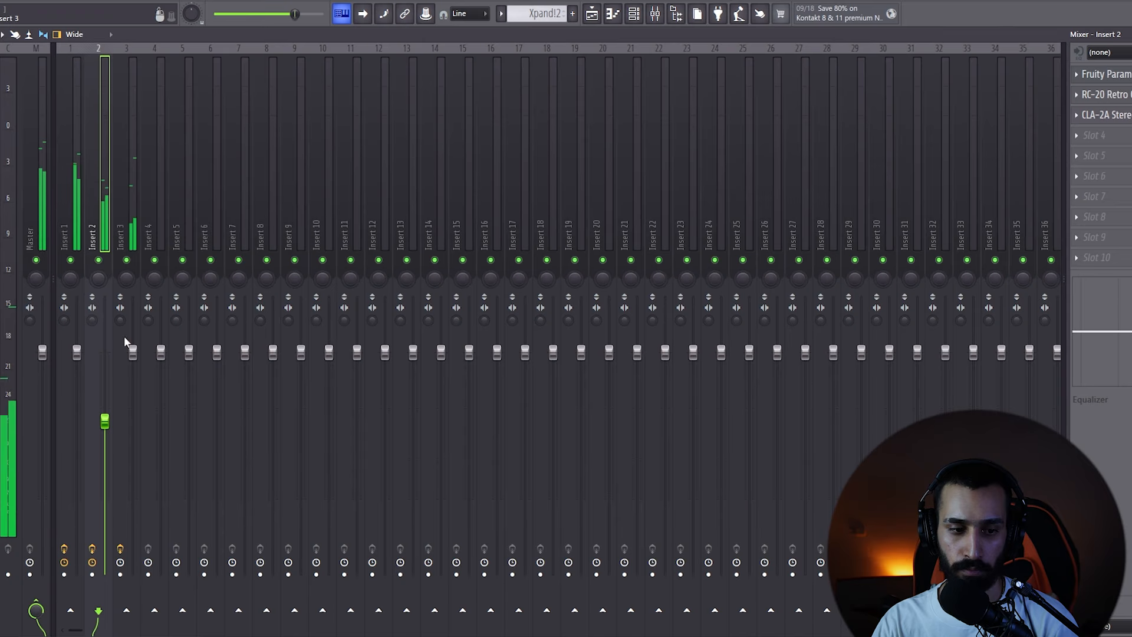
- Lower the volume fader of Insert 3 and bring Insert 2's volume down to about -14.5 dB
{"action": "left_click", "coordinate": [133, 352]}
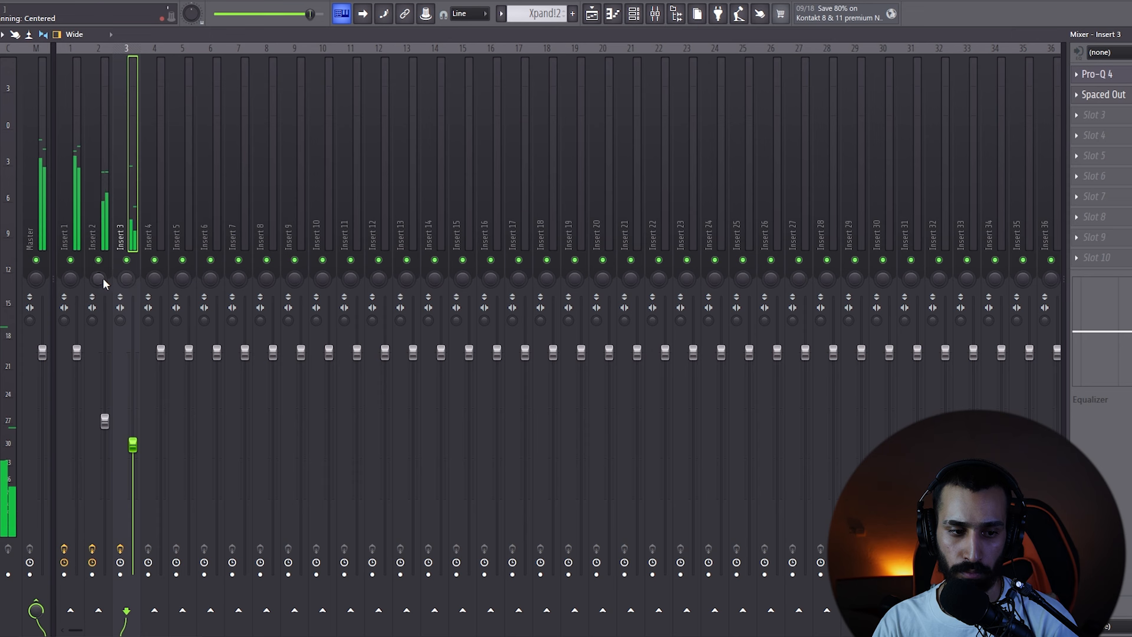
{"action": "left_click_drag", "start_coordinate": [104, 420], "coordinate": [105, 473]}
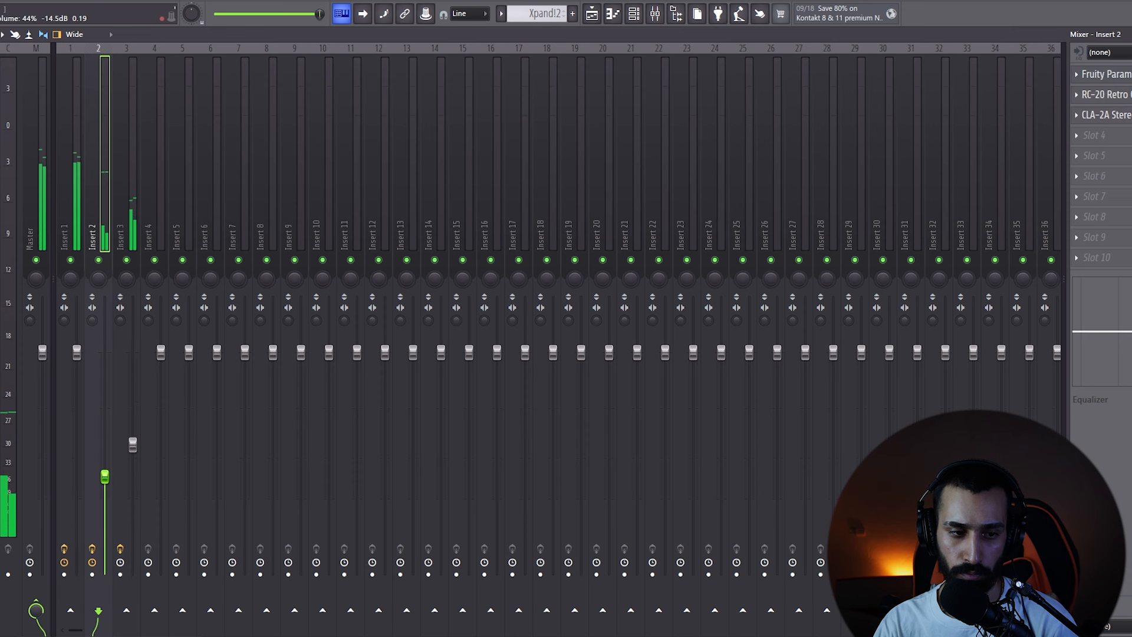
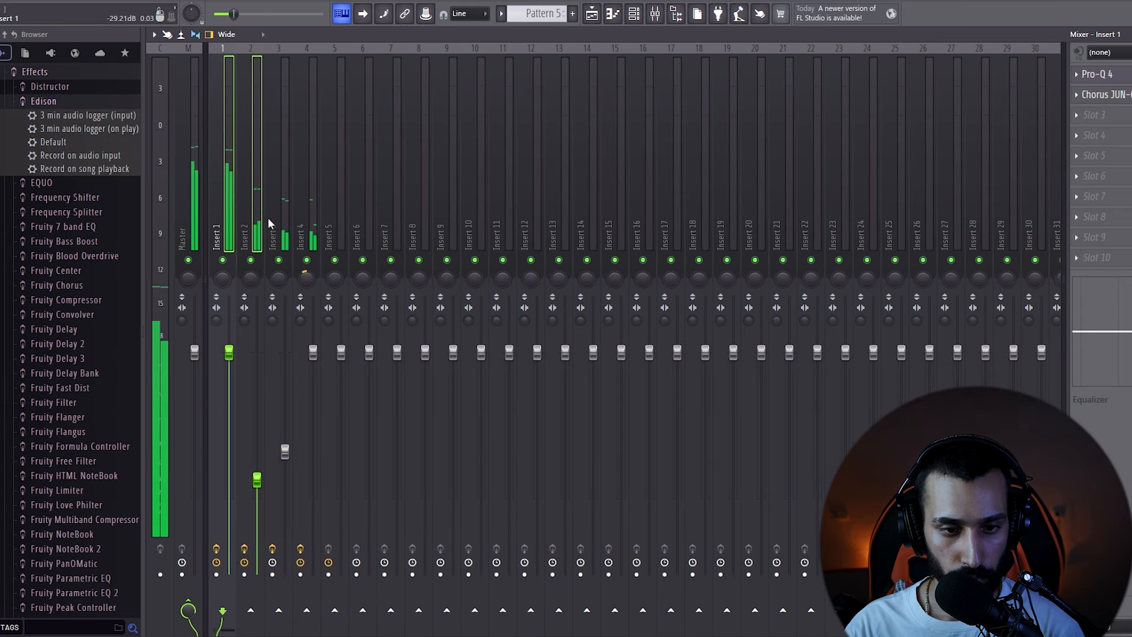
- Group mixer tracks Insert 1 through Insert 6 and color them Dark Khaki (#C9B15E)
{"action": "right_click", "coordinate": [357, 221]}
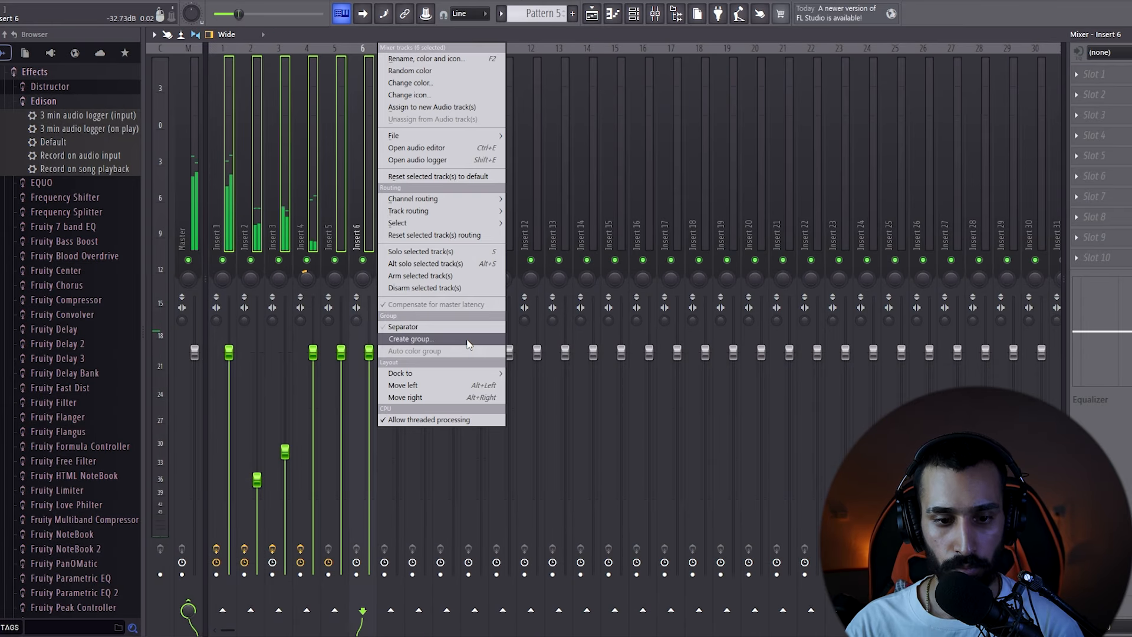
{"action": "key", "text": "F2"}
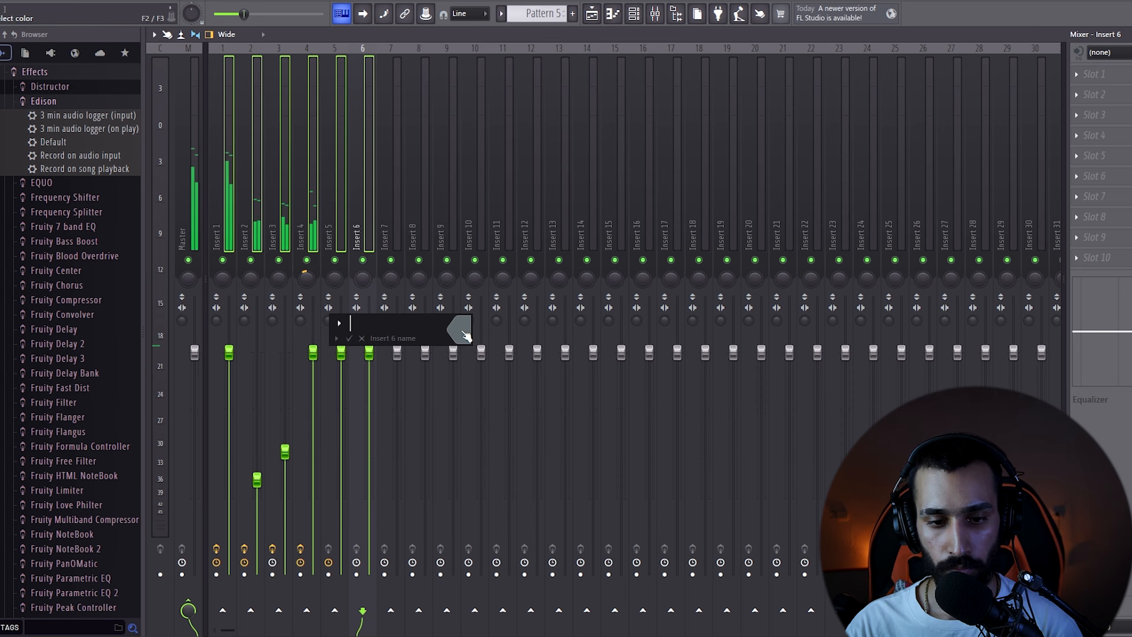
{"action": "left_click", "coordinate": [464, 335]}
{"action": "left_click", "coordinate": [599, 388]}
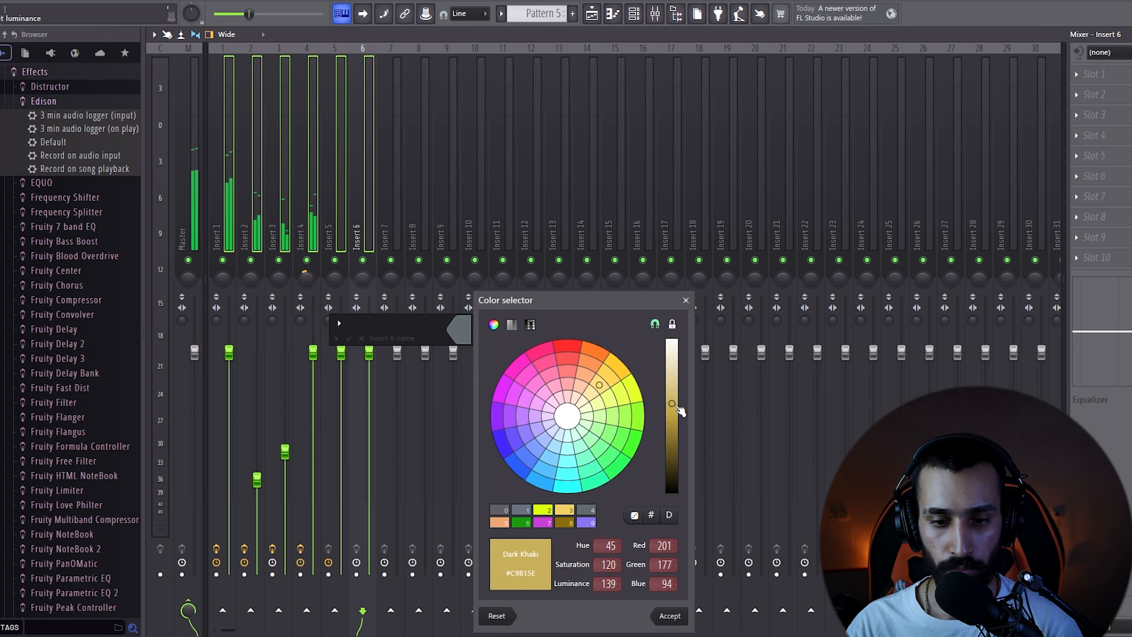
{"action": "left_click", "coordinate": [671, 616]}
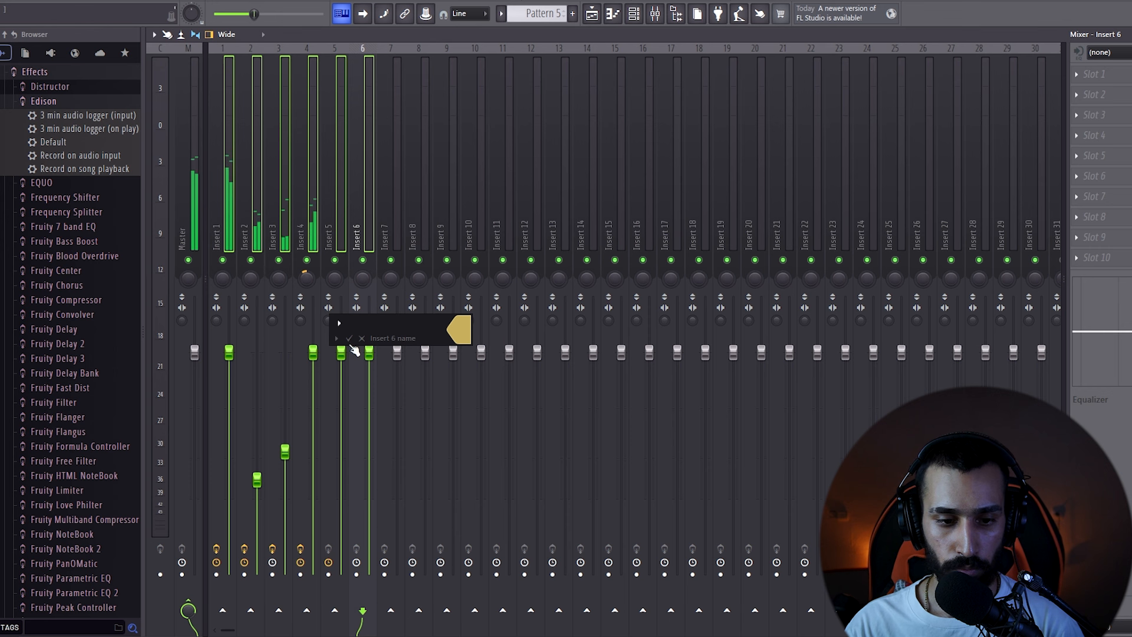
{"action": "left_click", "coordinate": [348, 337]}
{"action": "left_click_drag", "start_coordinate": [235, 204], "coordinate": [334, 217]}
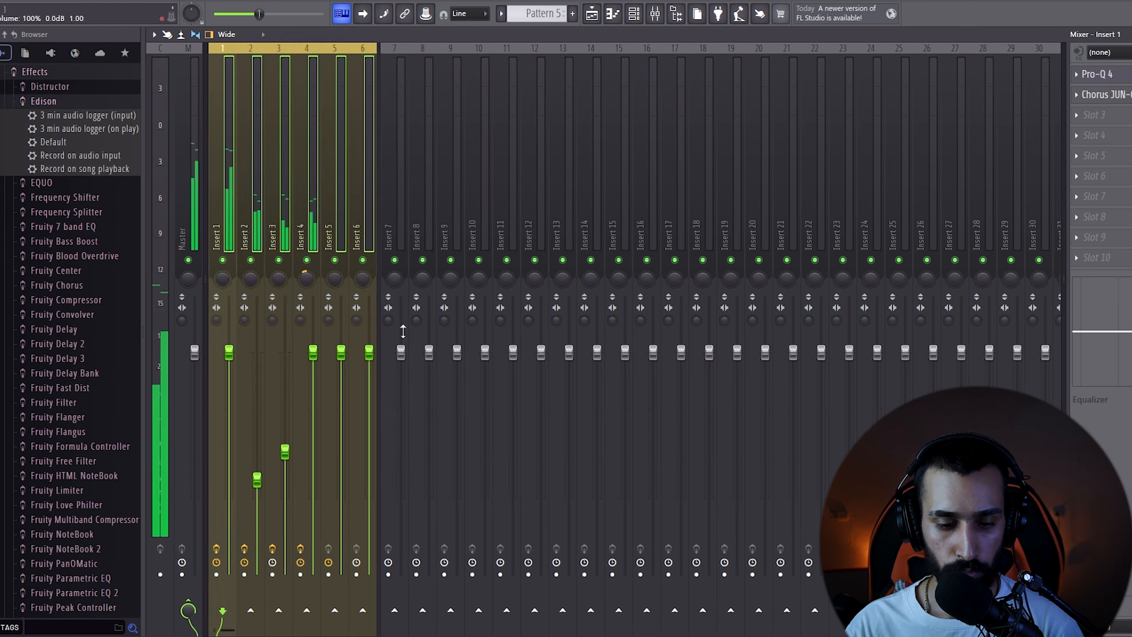
- Add a separator at Insert 8 and color the track beside the group Dark Golden (#BB9511)
{"action": "right_click", "coordinate": [424, 247]}
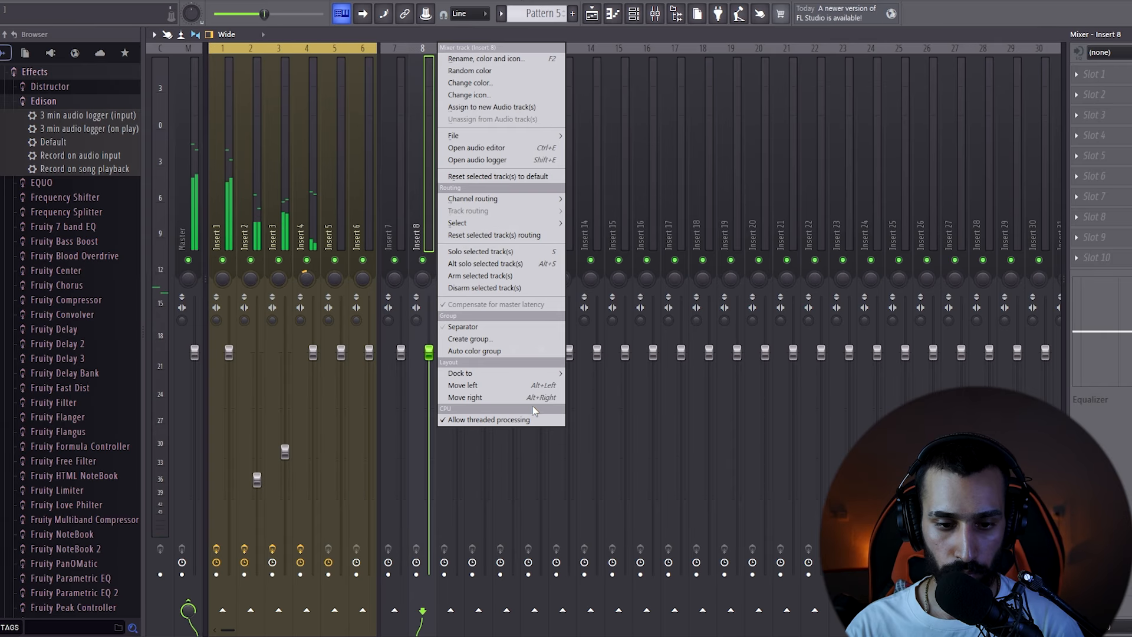
{"action": "left_click", "coordinate": [500, 330]}
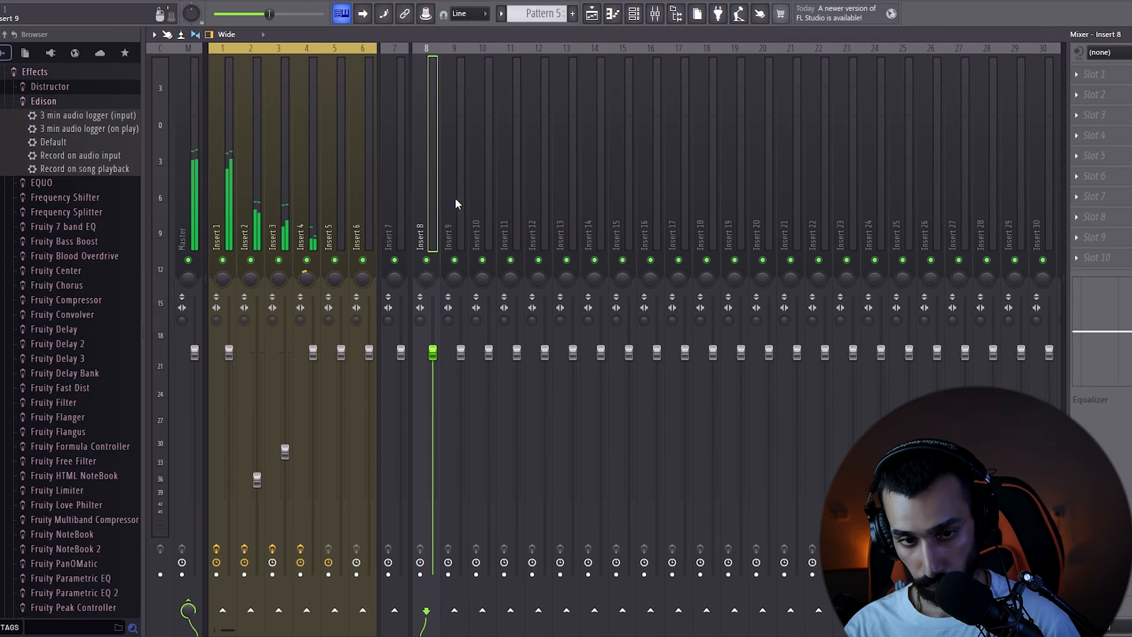
{"action": "right_click", "coordinate": [441, 160]}
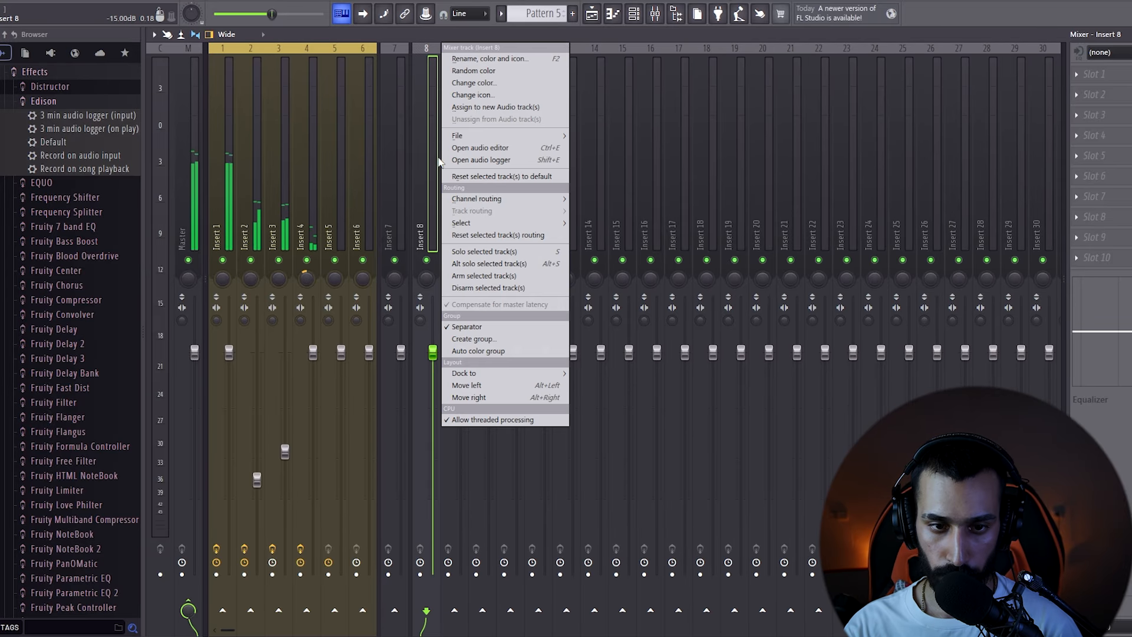
{"action": "left_click", "coordinate": [501, 62]}
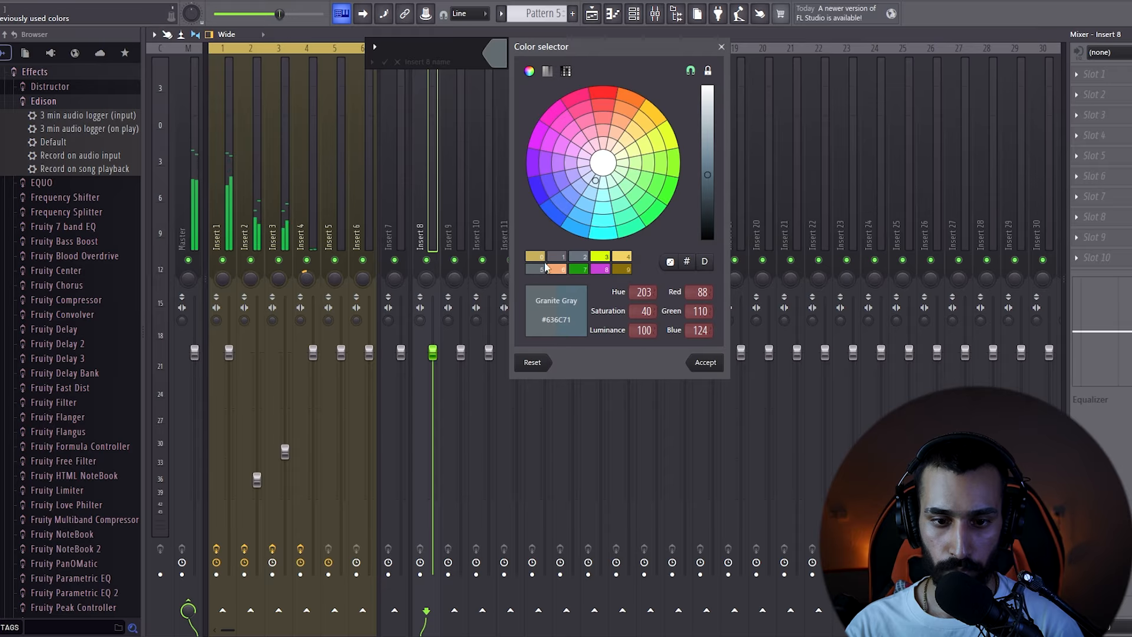
{"action": "left_click", "coordinate": [537, 257]}
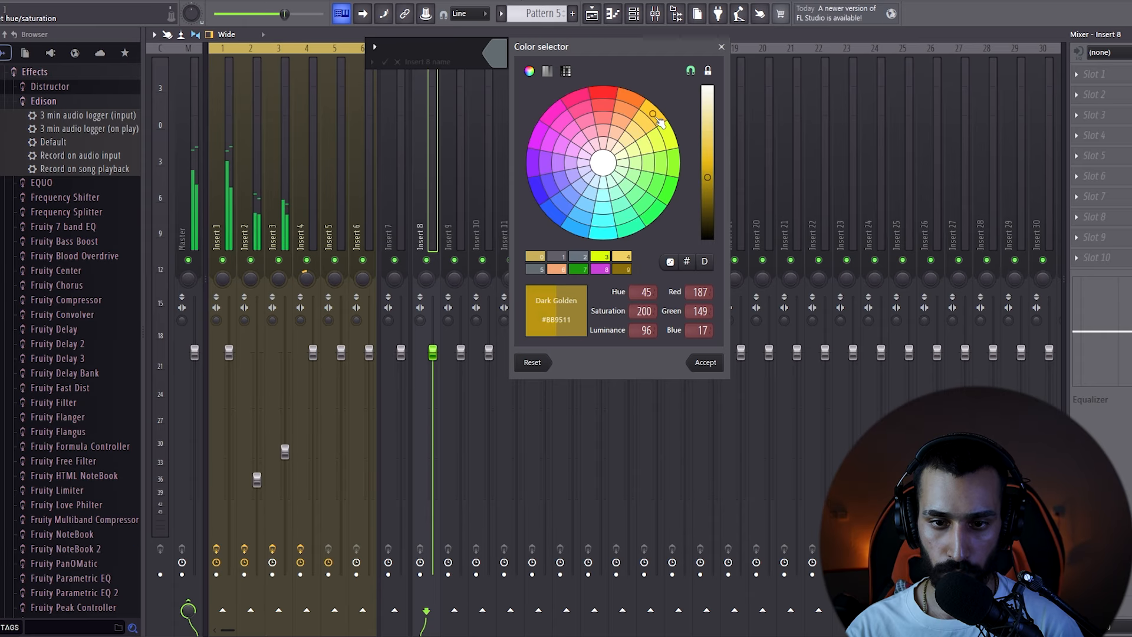
{"action": "left_click", "coordinate": [702, 361]}
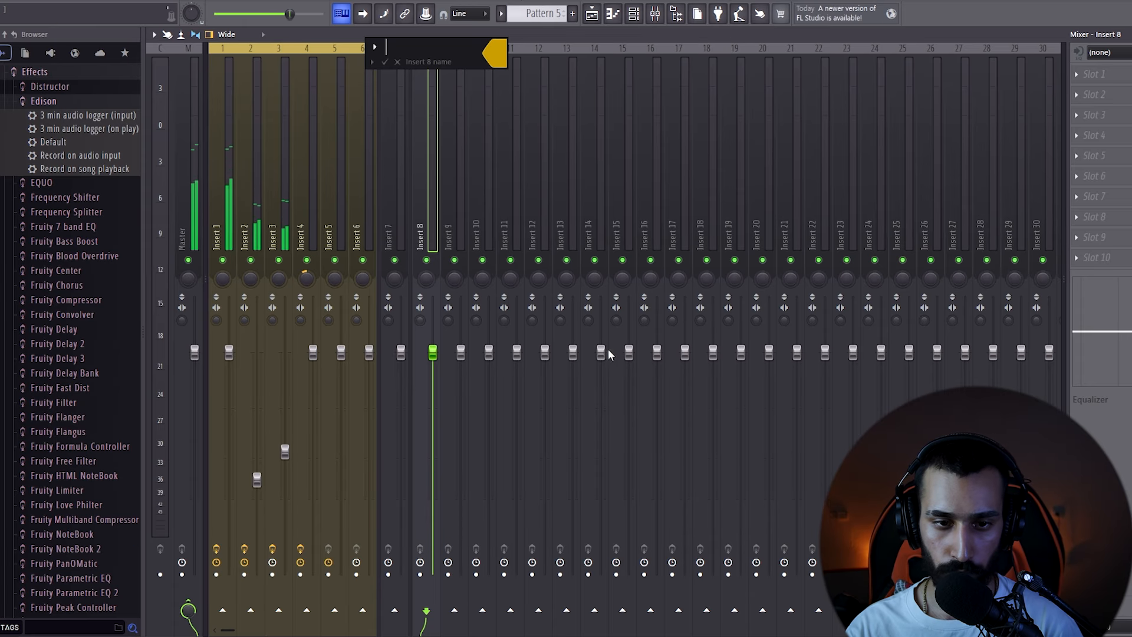
{"action": "key", "text": "Return"}
- Move the golden track ahead of the grouped tracks so that it becomes the first insert
{"action": "left_click", "coordinate": [392, 108]}
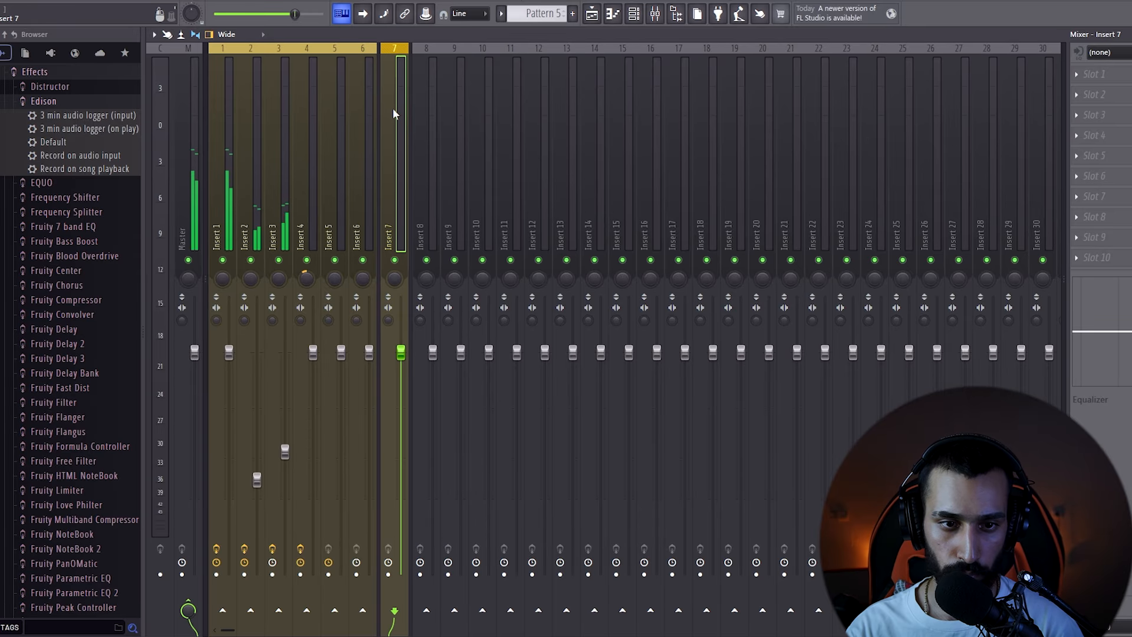
{"action": "right_click", "coordinate": [391, 108]}
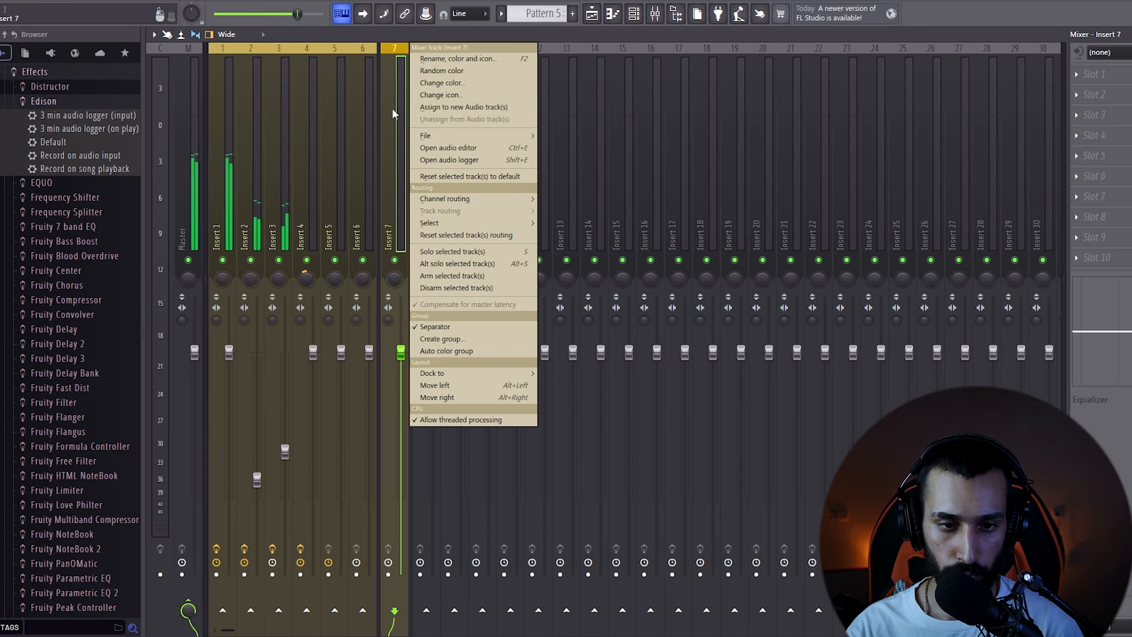
{"action": "left_click", "coordinate": [390, 144]}
{"action": "left_click_drag", "start_coordinate": [402, 143], "coordinate": [221, 144]}
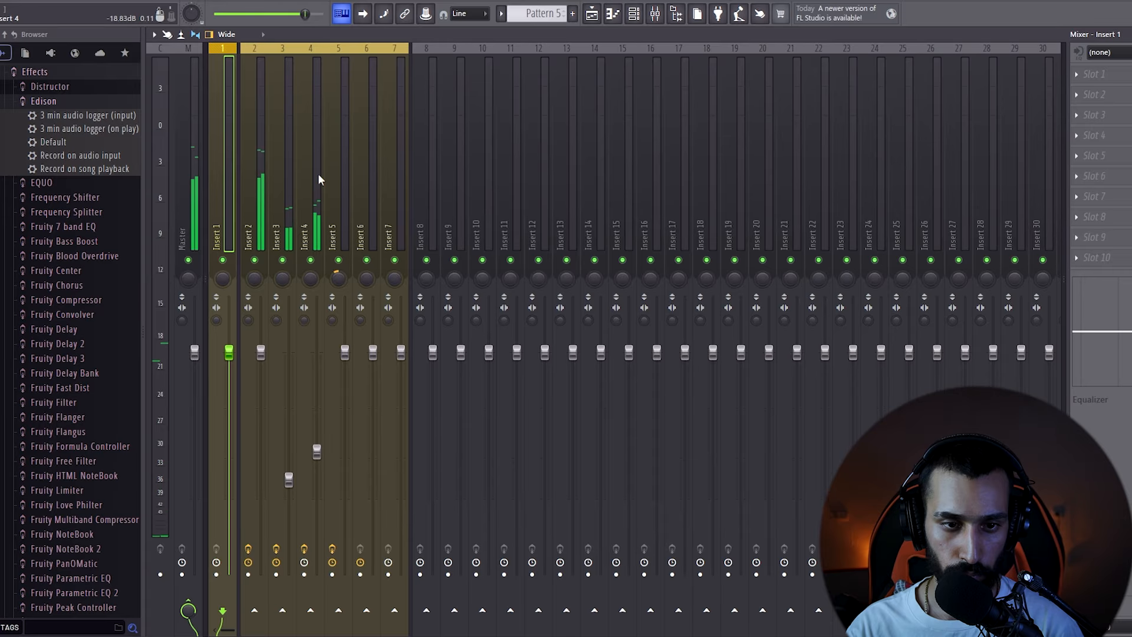
- Route Insert 2 through Insert 7 to Insert 1 and lower the pitch ratio of SoundShifter Pitch Stereo on that bus
{"action": "left_click_drag", "start_coordinate": [386, 173], "coordinate": [260, 261]}
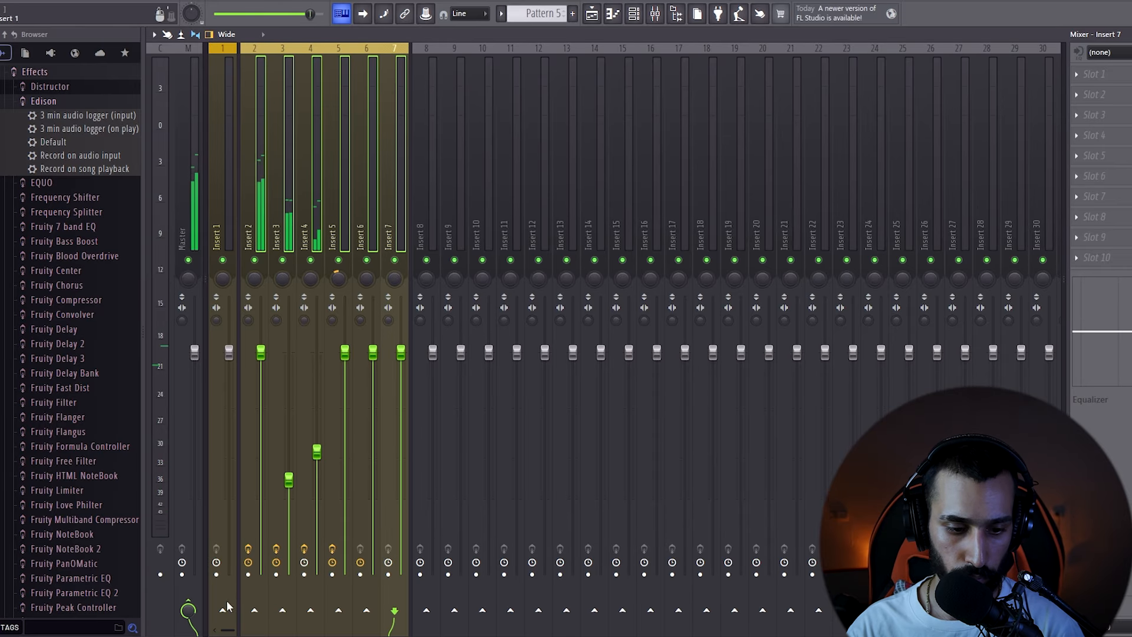
{"action": "right_click", "coordinate": [226, 601]}
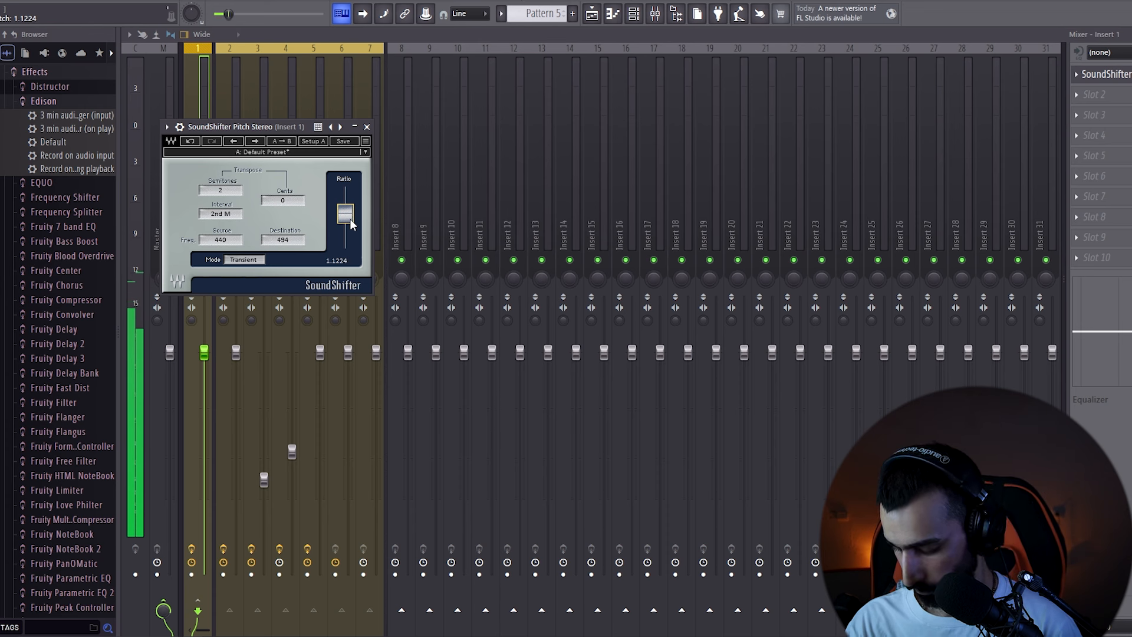
{"action": "left_click_drag", "start_coordinate": [349, 218], "coordinate": [349, 234]}
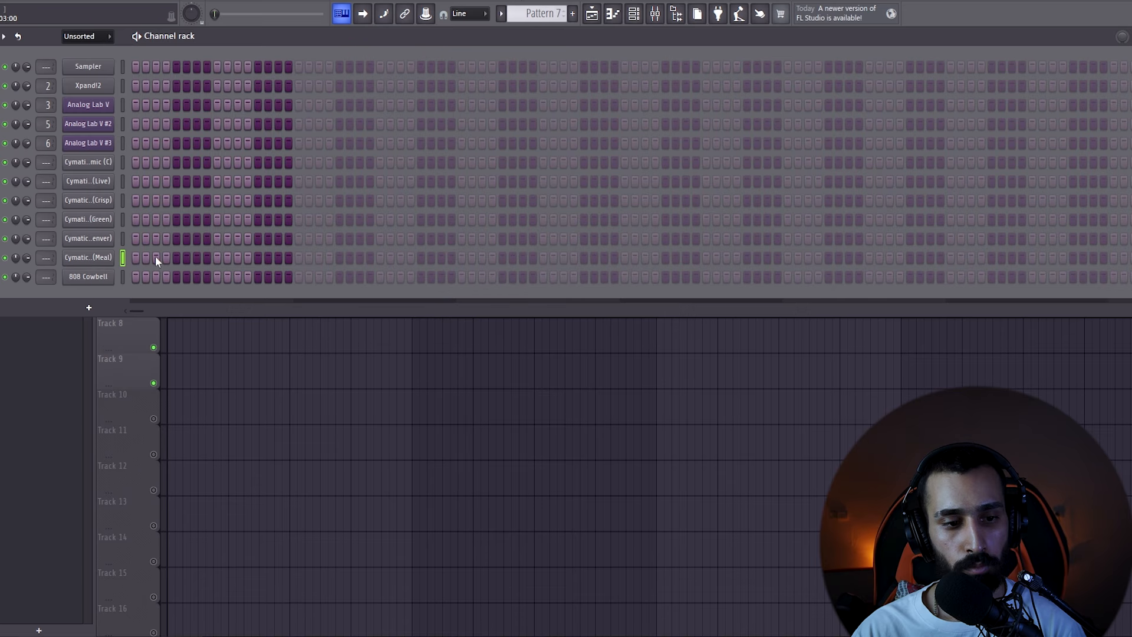
- Program the Cymatics (Meal) channel in Pattern 7 with hits on steps 5, 13, 21 and 29 during playback
{"action": "left_click", "coordinate": [177, 257]}
{"action": "key", "text": "space"}
{"action": "left_click", "coordinate": [258, 258]}
{"action": "left_click", "coordinate": [339, 258]}
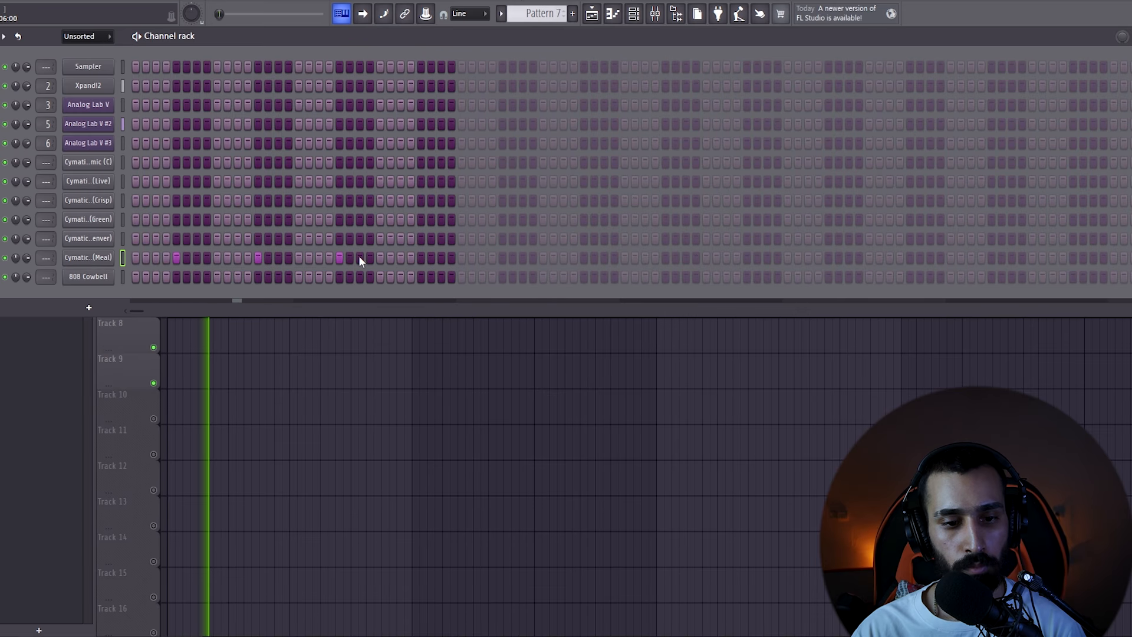
{"action": "left_click", "coordinate": [421, 258]}
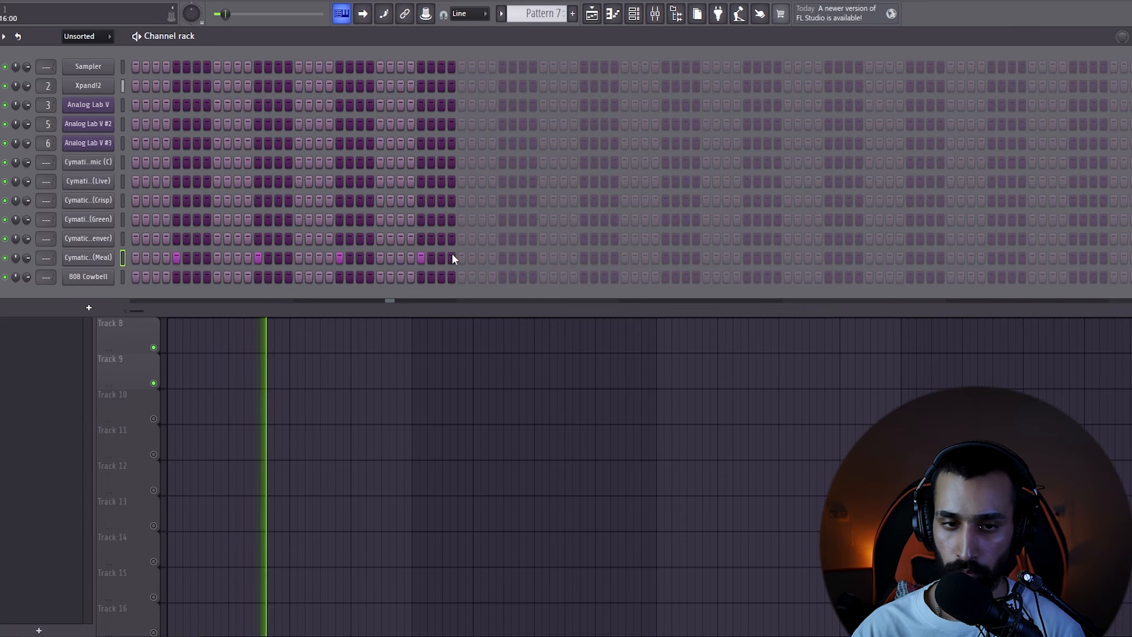
- Audition the Cymatics Hihat (Crisp) channel and fill its pattern with a hit on every second step
{"action": "left_click", "coordinate": [121, 193]}
{"action": "key", "text": "q"}
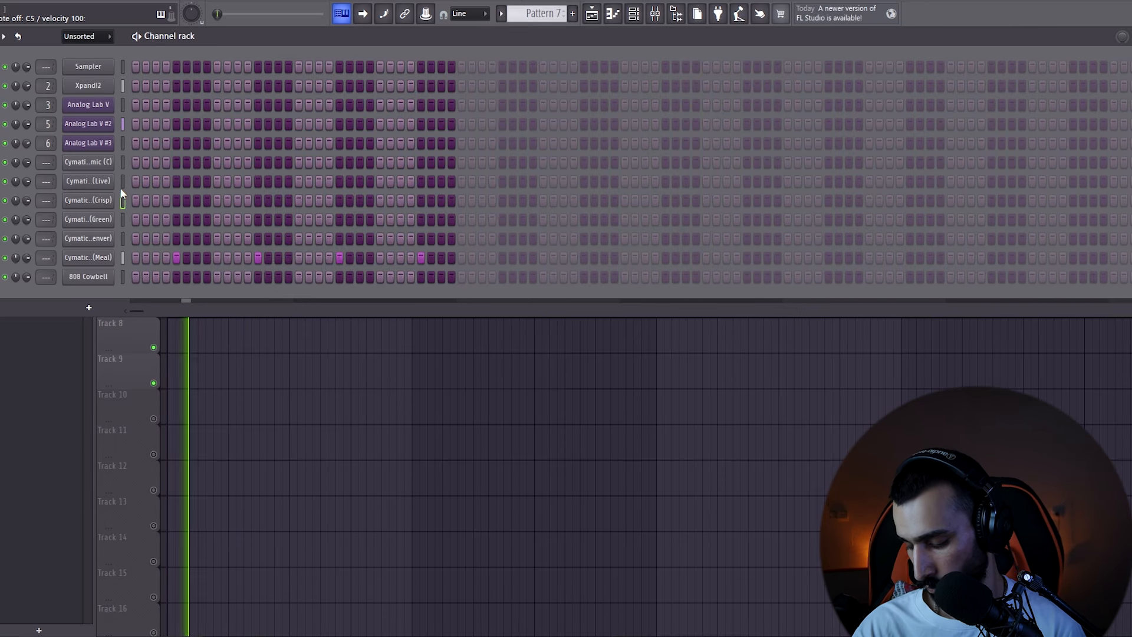
{"action": "key", "text": "q"}
{"action": "key", "text": "q"}
{"action": "key", "text": "q"}
{"action": "key", "text": "q"}
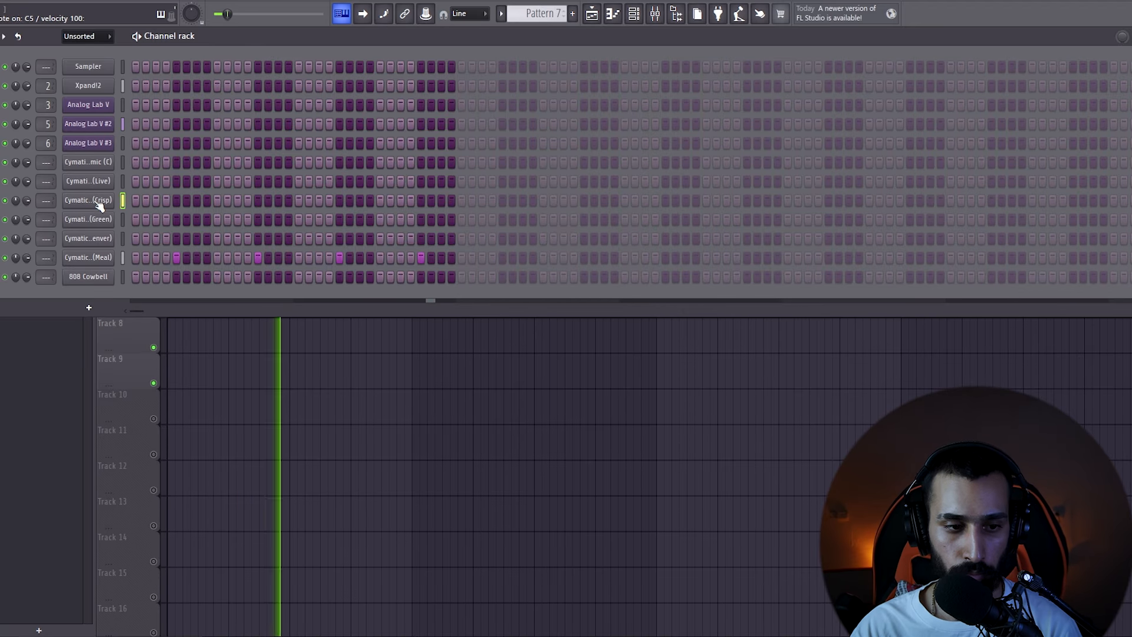
{"action": "right_click", "coordinate": [101, 203]}
{"action": "left_click", "coordinate": [266, 252]}
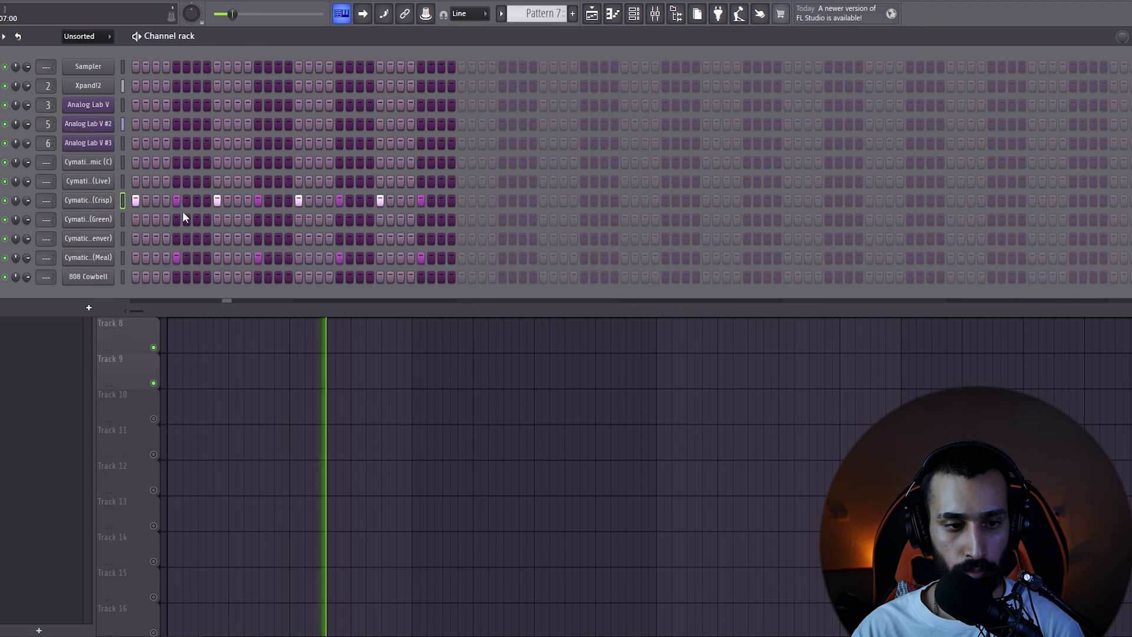
{"action": "right_click", "coordinate": [102, 199]}
{"action": "left_click", "coordinate": [239, 240]}
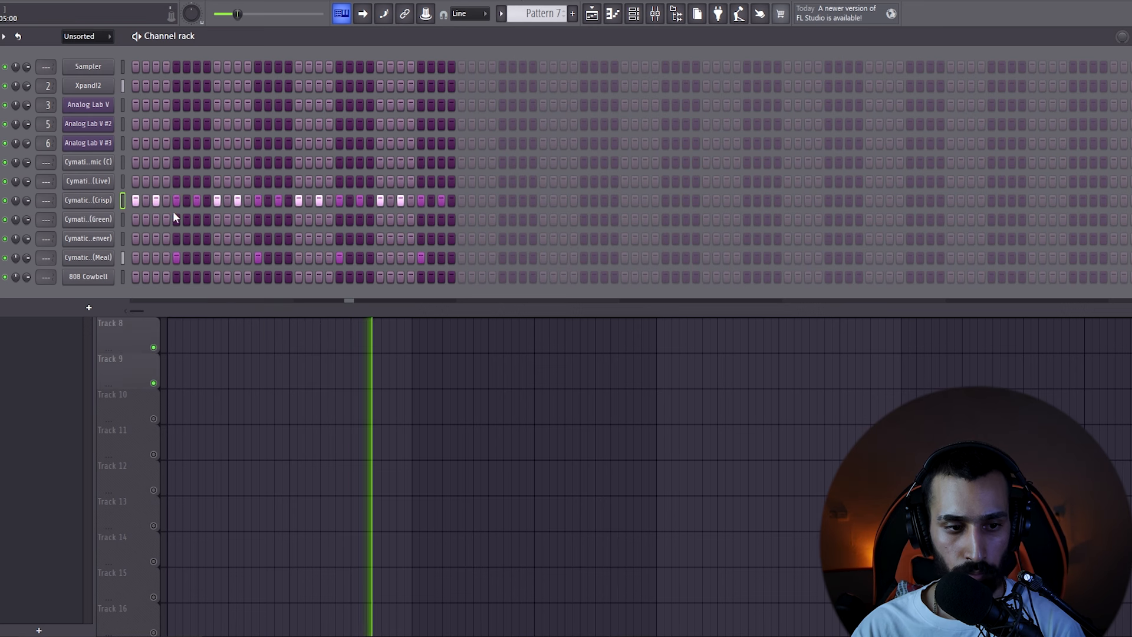
- Open the Crisp hi-hat in the piano roll and extend its notes end to end with Quick legato
{"action": "right_click", "coordinate": [102, 201]}
{"action": "left_click", "coordinate": [142, 200]}
{"action": "key", "text": "space"}
{"action": "scroll", "coordinate": [1071, 104], "scroll_direction": "down", "scroll_amount": 2}
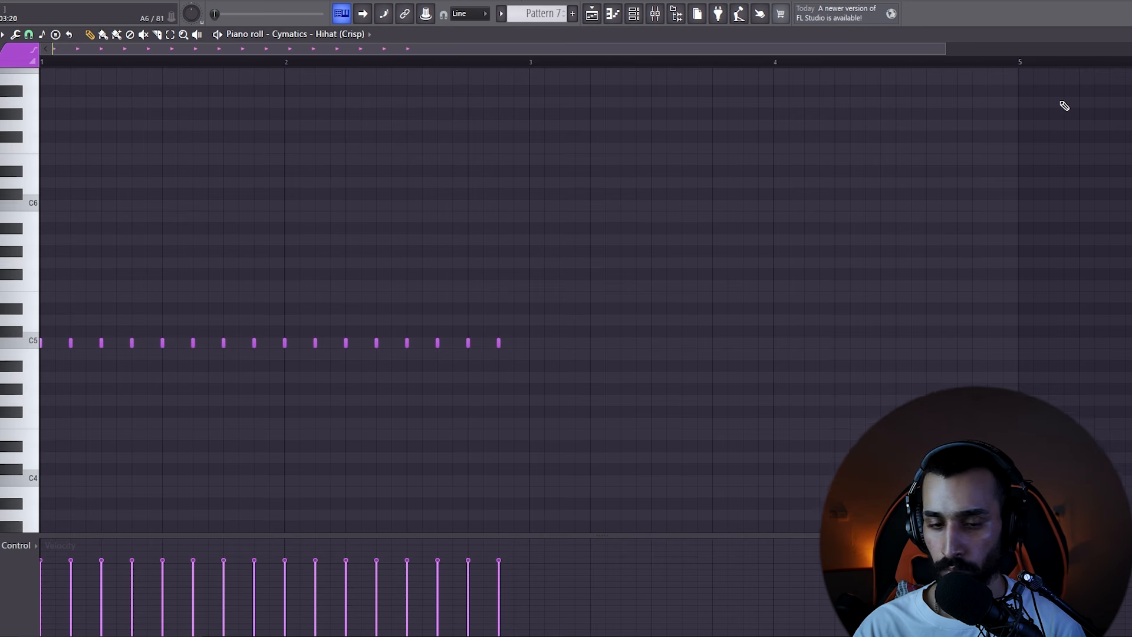
{"action": "key", "text": "ctrl+l"}
{"action": "left_click_drag", "start_coordinate": [946, 49], "coordinate": [221, 327]}
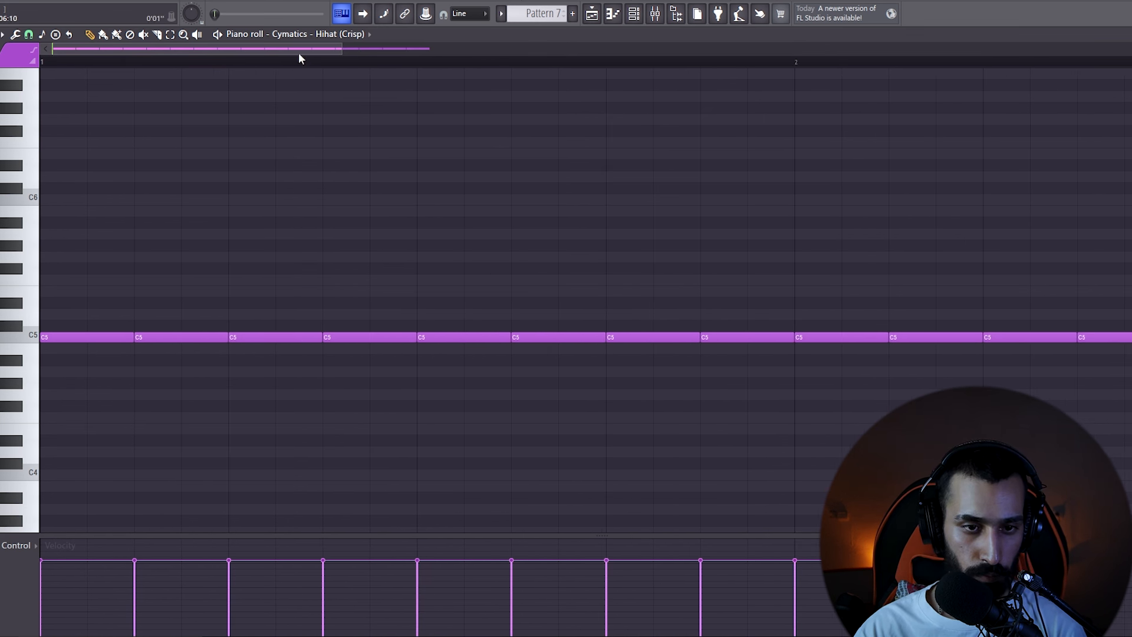
{"action": "left_click_drag", "start_coordinate": [342, 51], "coordinate": [696, 152]}
- Lower the velocities of the Crisp hi-hat notes to varied levels, leaving the first of every three at full velocity
{"action": "left_click_drag", "start_coordinate": [730, 305], "coordinate": [76, 379]}
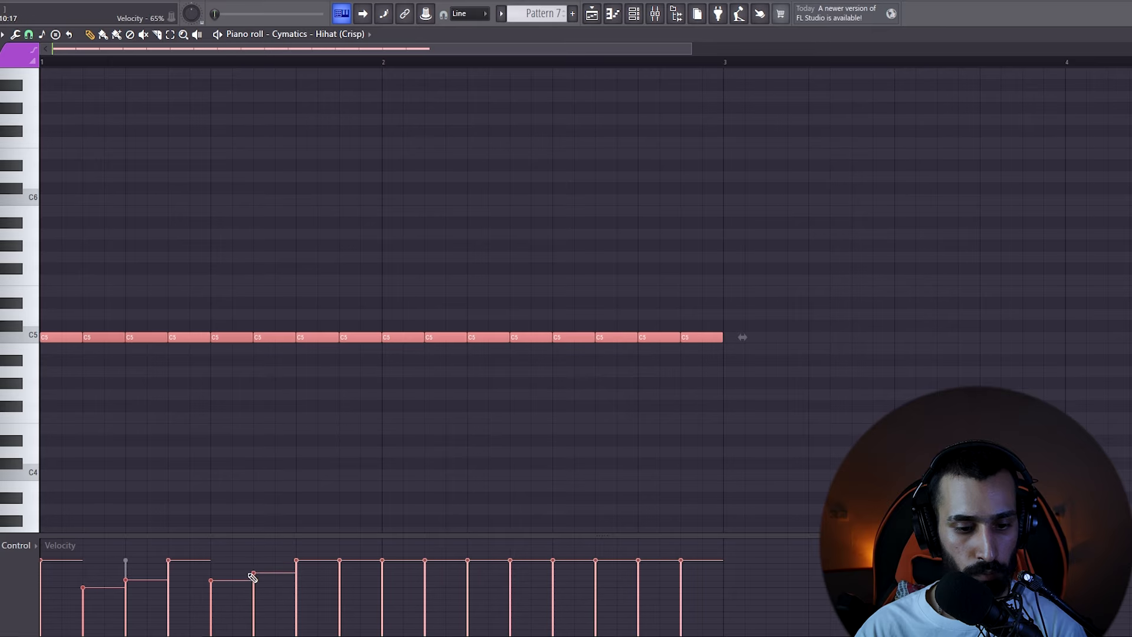
{"action": "key", "text": "space"}
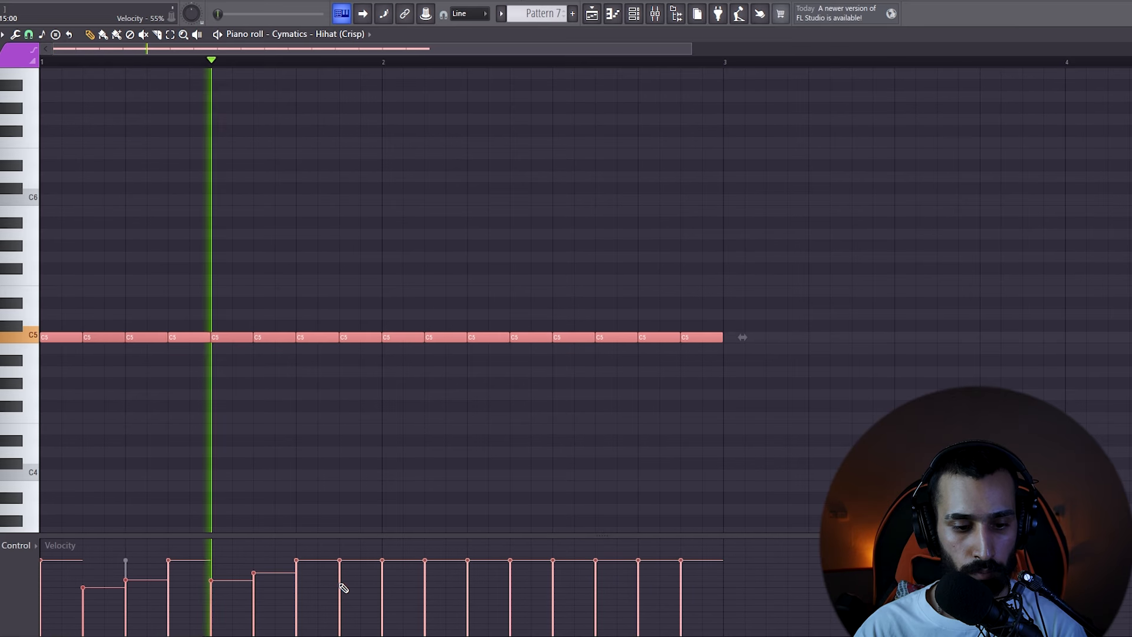
{"action": "left_click", "coordinate": [337, 584]}
{"action": "left_click", "coordinate": [383, 576]}
{"action": "left_click", "coordinate": [466, 592]}
{"action": "left_click", "coordinate": [510, 577]}
{"action": "left_click", "coordinate": [595, 605]}
{"action": "left_click", "coordinate": [638, 581]}
{"action": "left_click", "coordinate": [494, 282], "text": "ctrl"}
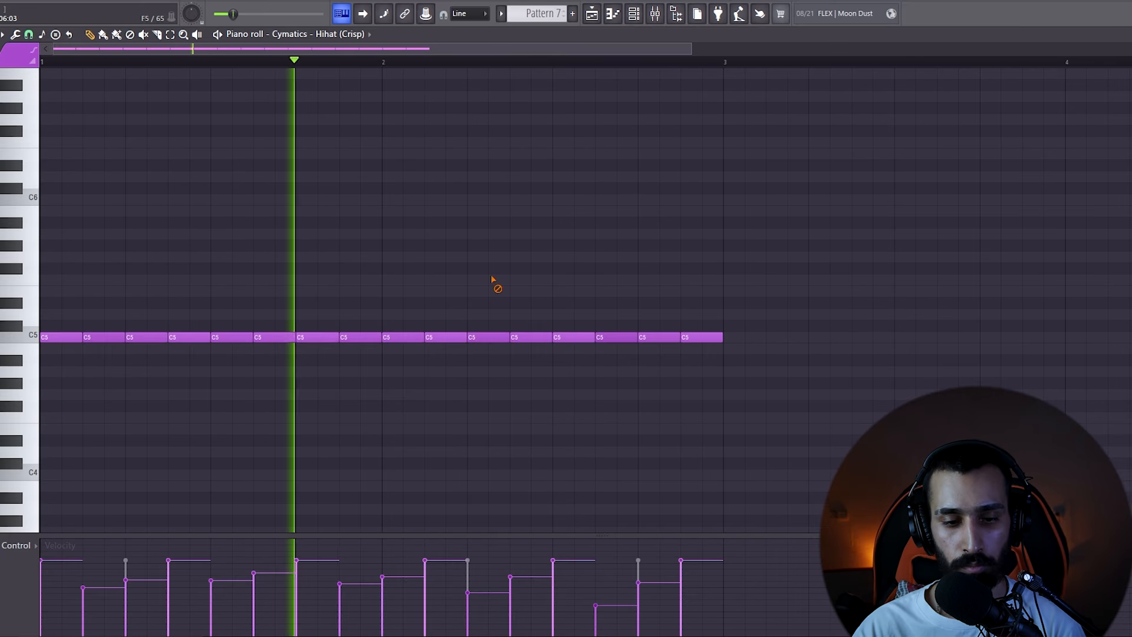
{"action": "key", "text": "space"}
{"action": "key", "text": "space"}
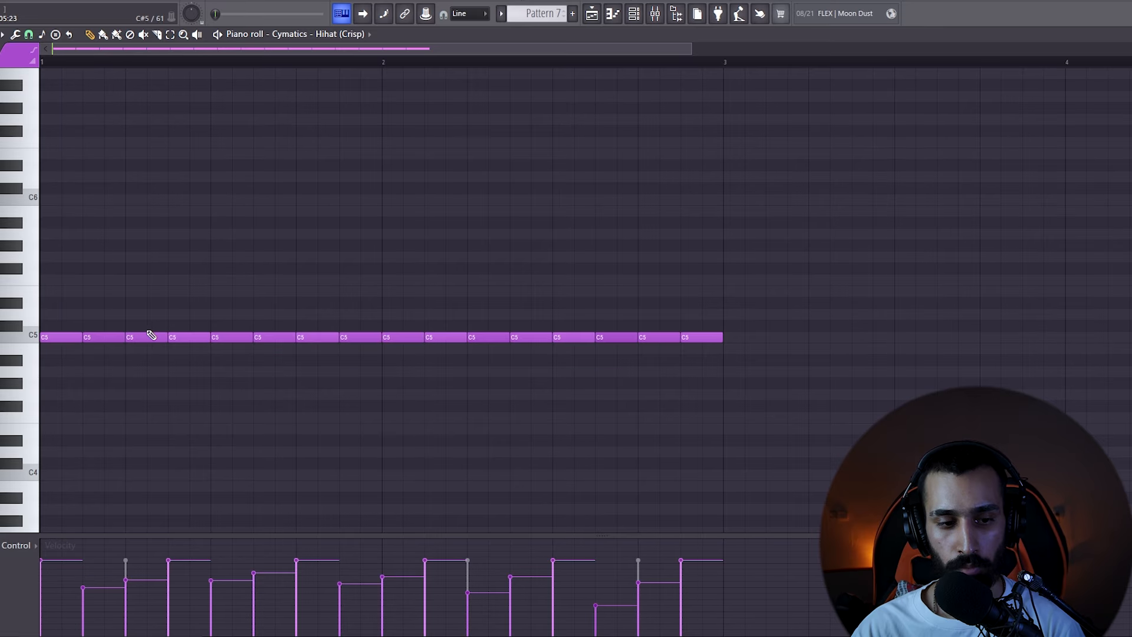
- Delete the third Crisp hi-hat note in bar 1 and play the pattern back
{"action": "right_click", "coordinate": [147, 336]}
{"action": "key", "text": "space"}
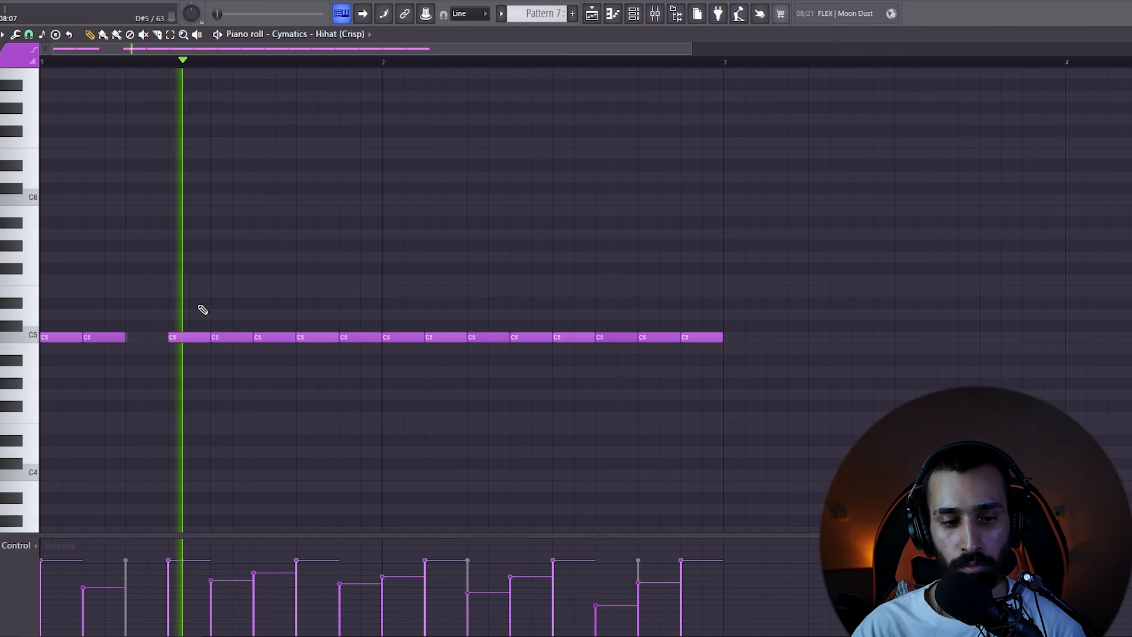
{"action": "key", "text": "space"}
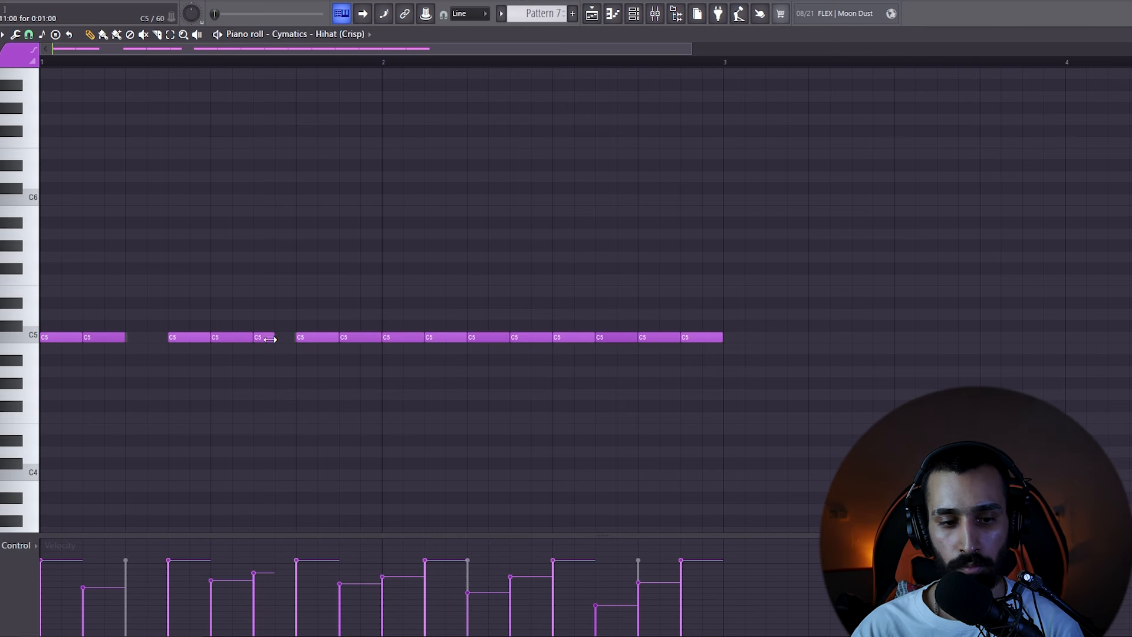
- Try splitting the sixth hi-hat position in bar 1 into two half-length notes during playback
{"action": "key", "text": "space"}
{"action": "left_click_drag", "start_coordinate": [275, 334], "coordinate": [278, 331]}
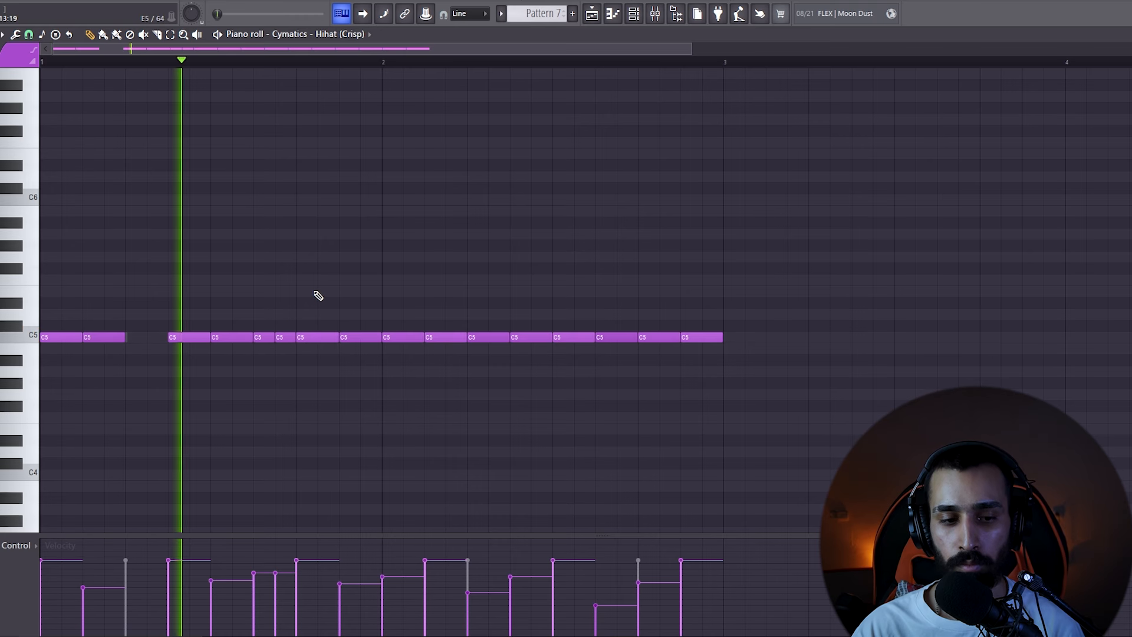
{"action": "right_click", "coordinate": [282, 337]}
{"action": "key", "text": "space"}
{"action": "key", "text": "space"}
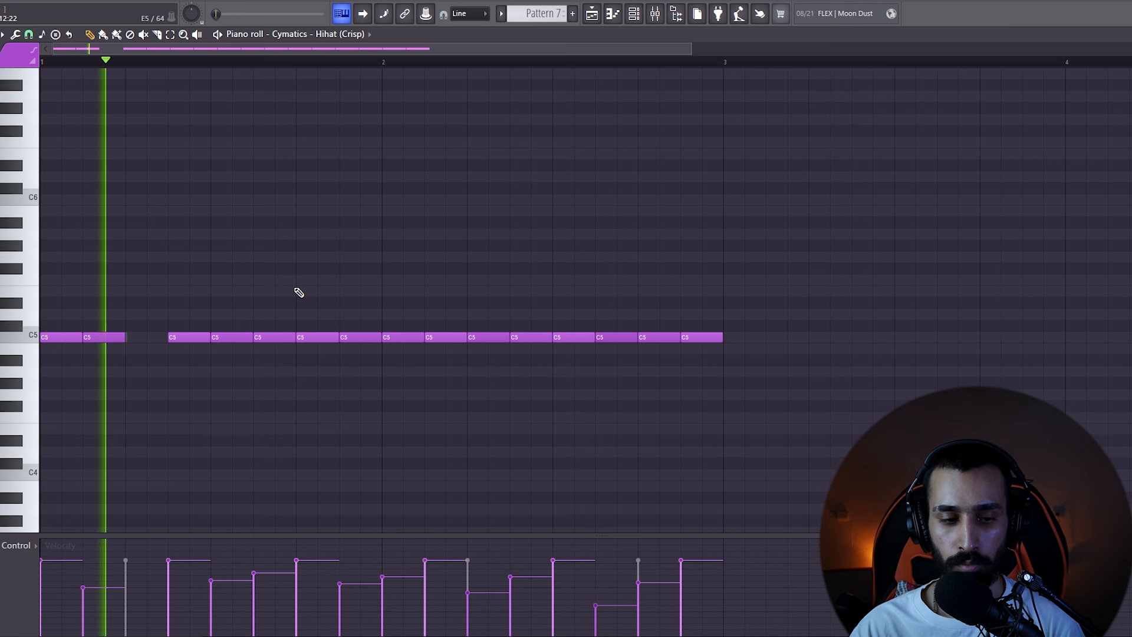
- Delete the fourth, eighth and eleventh hi-hat positions' notes during playback and return to the channel rack
{"action": "right_click", "coordinate": [355, 337]}
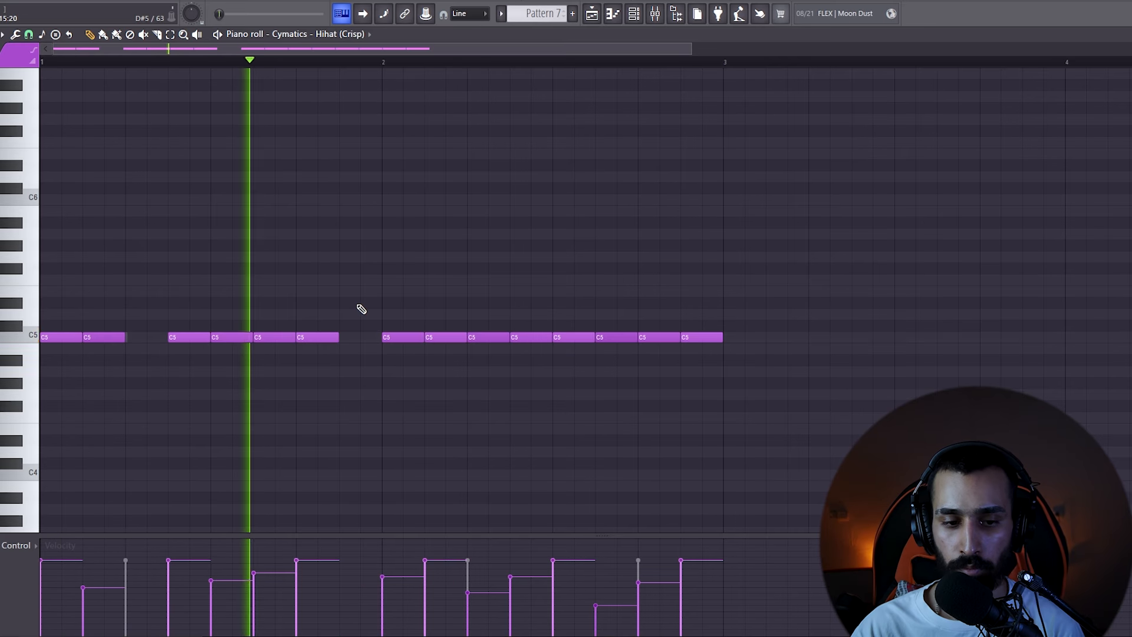
{"action": "right_click", "coordinate": [482, 336]}
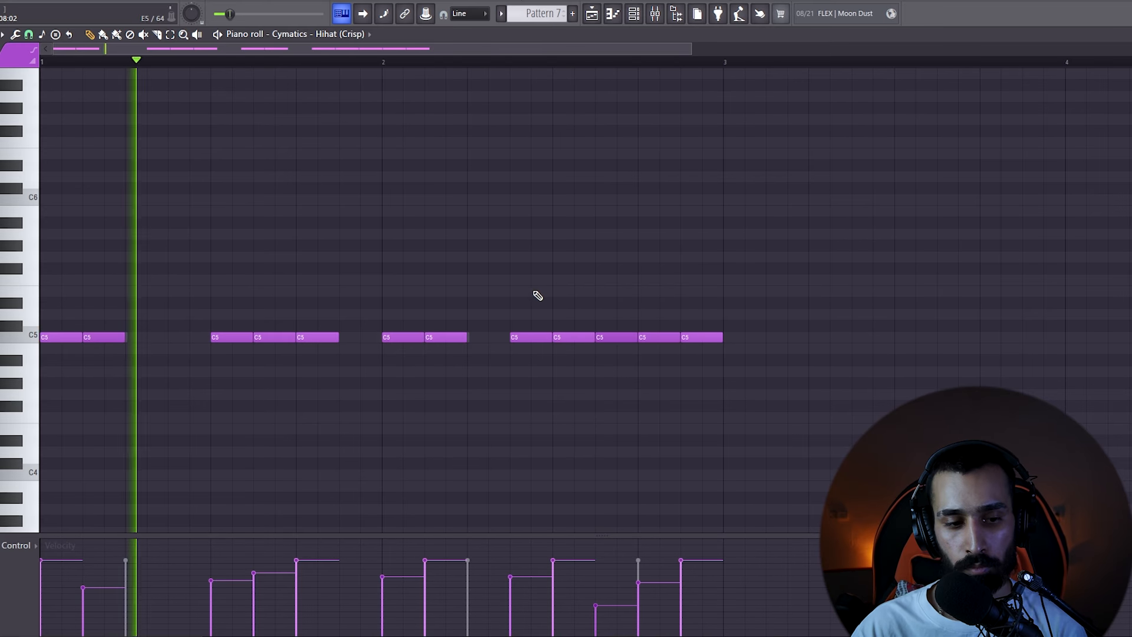
{"action": "left_click", "coordinate": [1129, 35]}
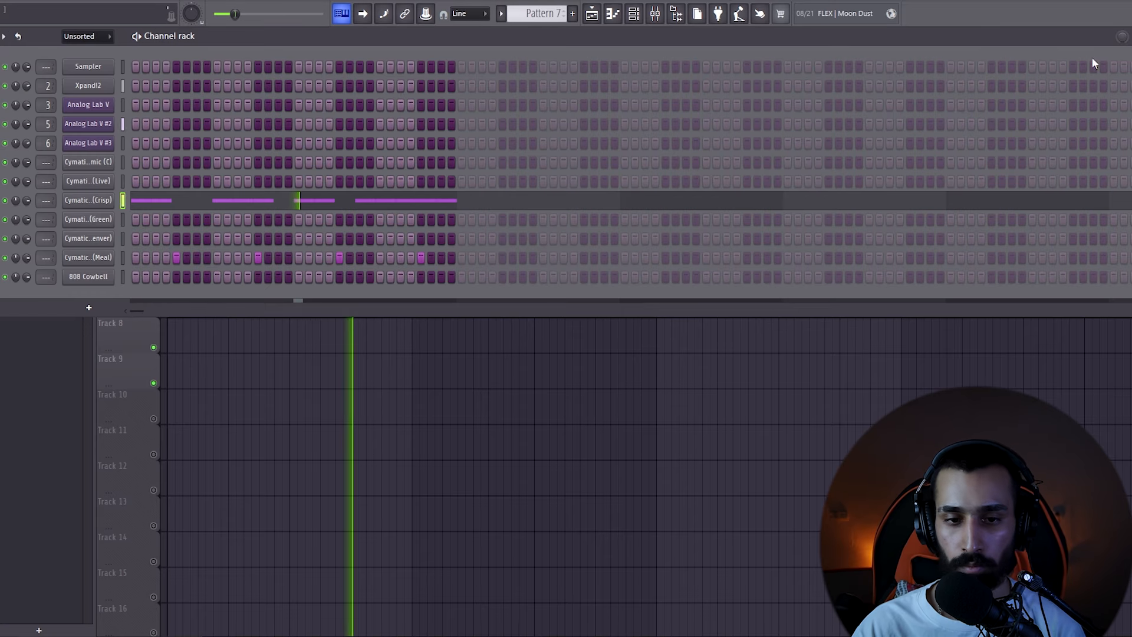
- Audition the Cymatics Open Hat (Denver) channel and place a hit on step 7
{"action": "left_click", "coordinate": [122, 238]}
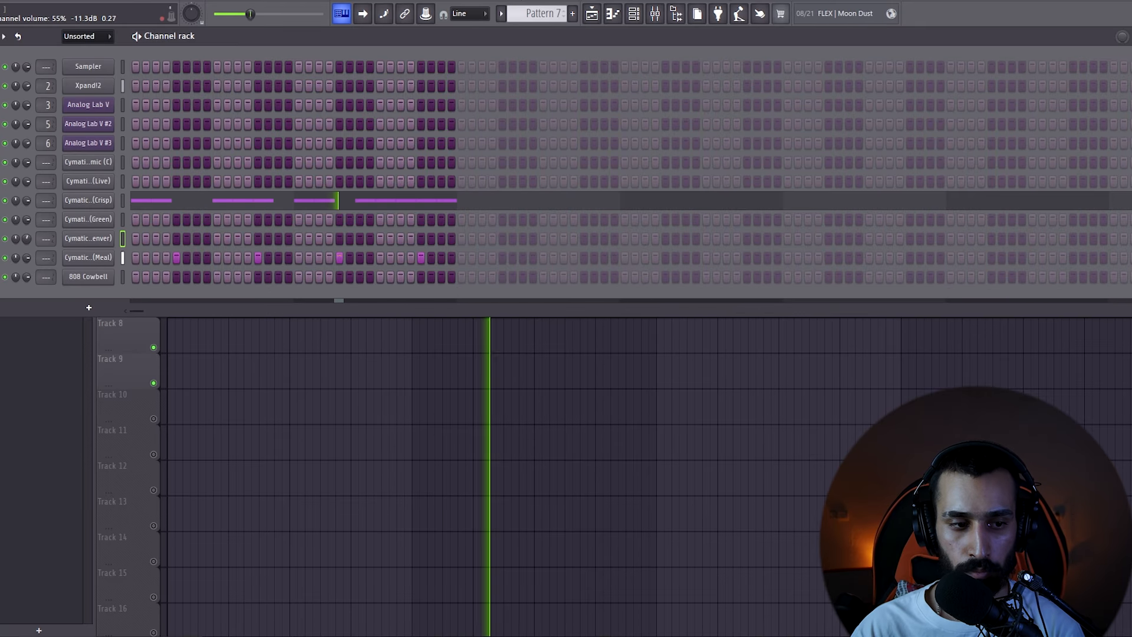
{"action": "key", "text": "space"}
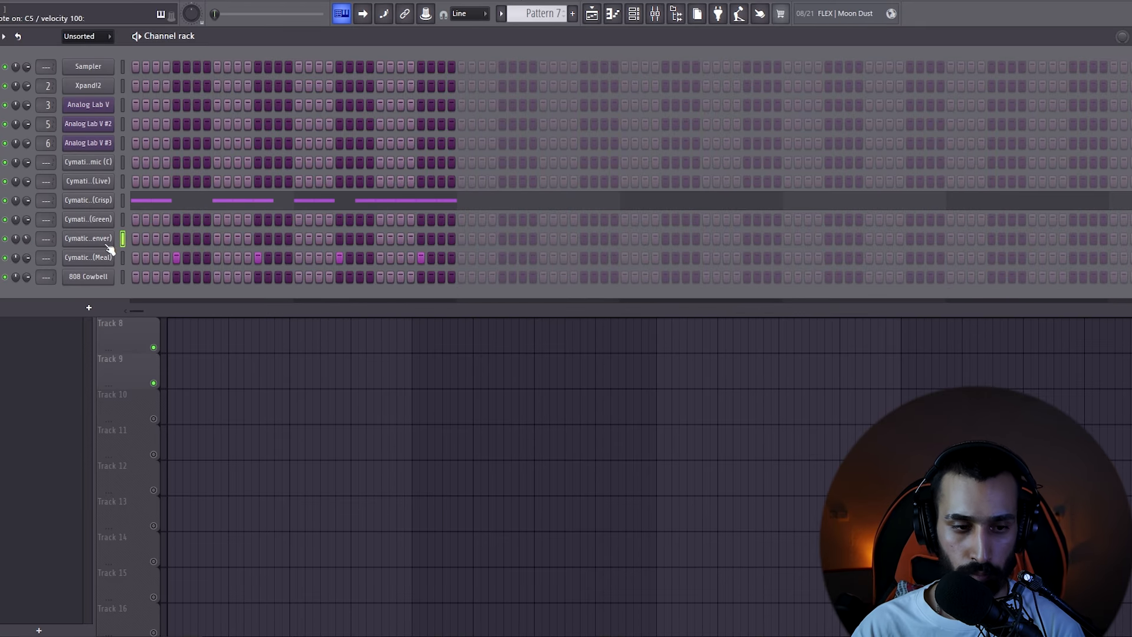
{"action": "key", "text": "space"}
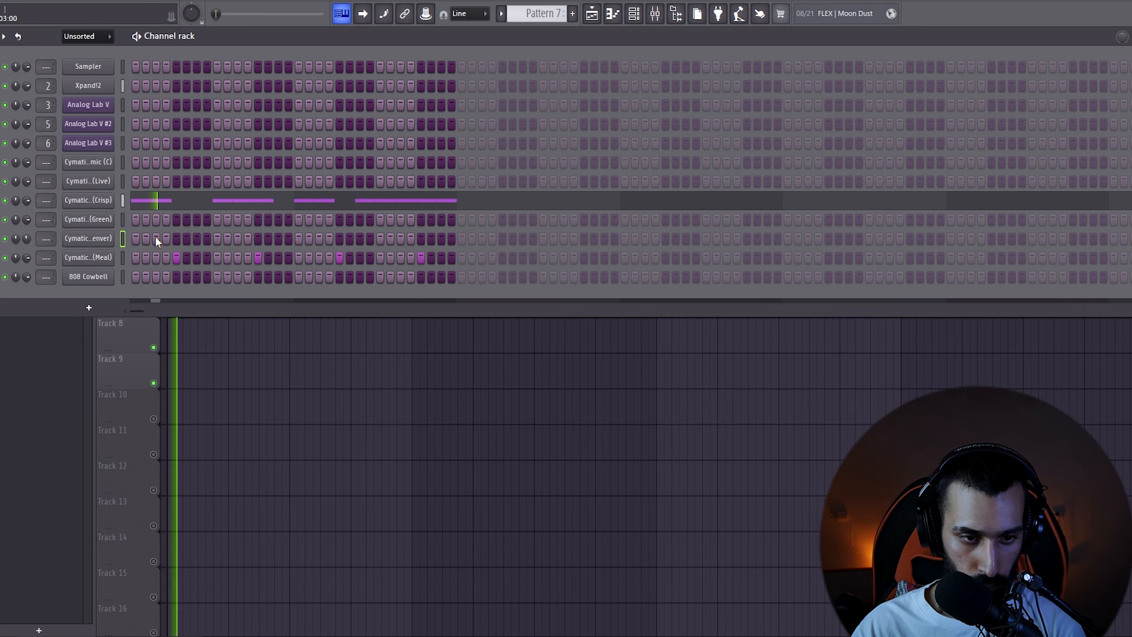
{"action": "left_click", "coordinate": [197, 239]}
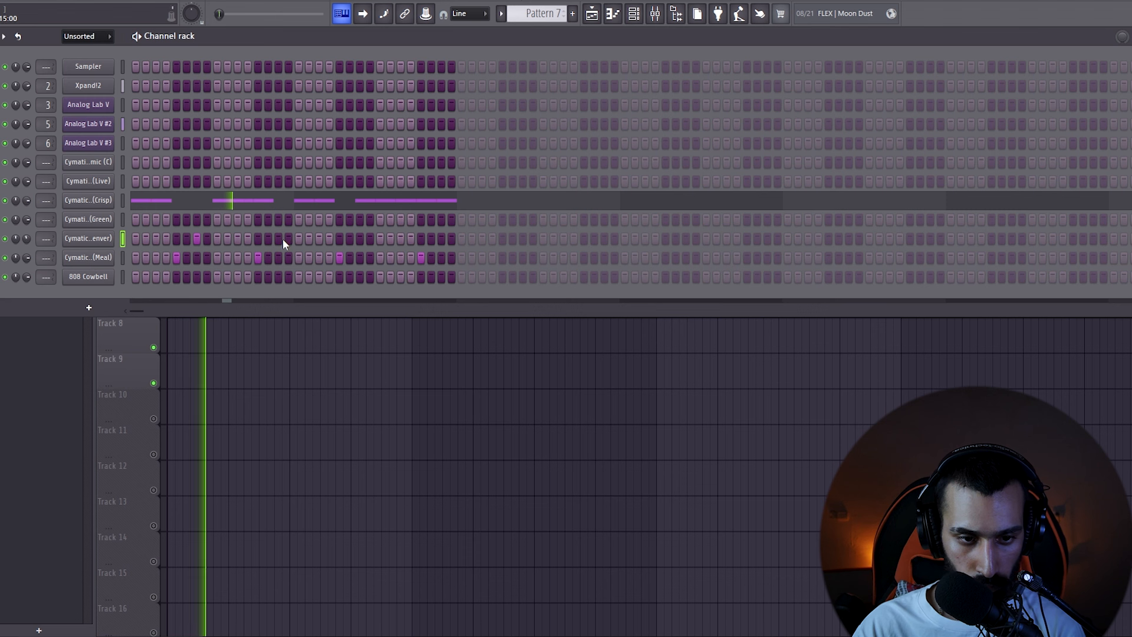
- Duplicate the first bar of the Open Hat (Denver) in the piano roll so its hit repeats in bar 2
{"action": "right_click", "coordinate": [105, 239]}
{"action": "left_click", "coordinate": [143, 238]}
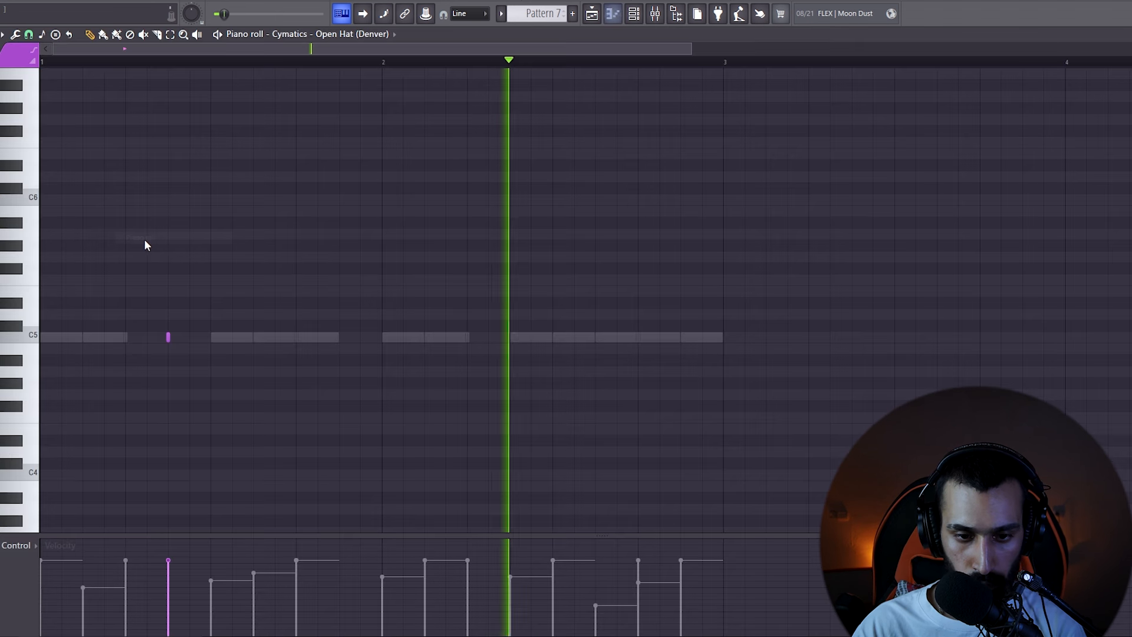
{"action": "key", "text": "space"}
{"action": "left_click_drag", "start_coordinate": [380, 63], "coordinate": [23, 175]}
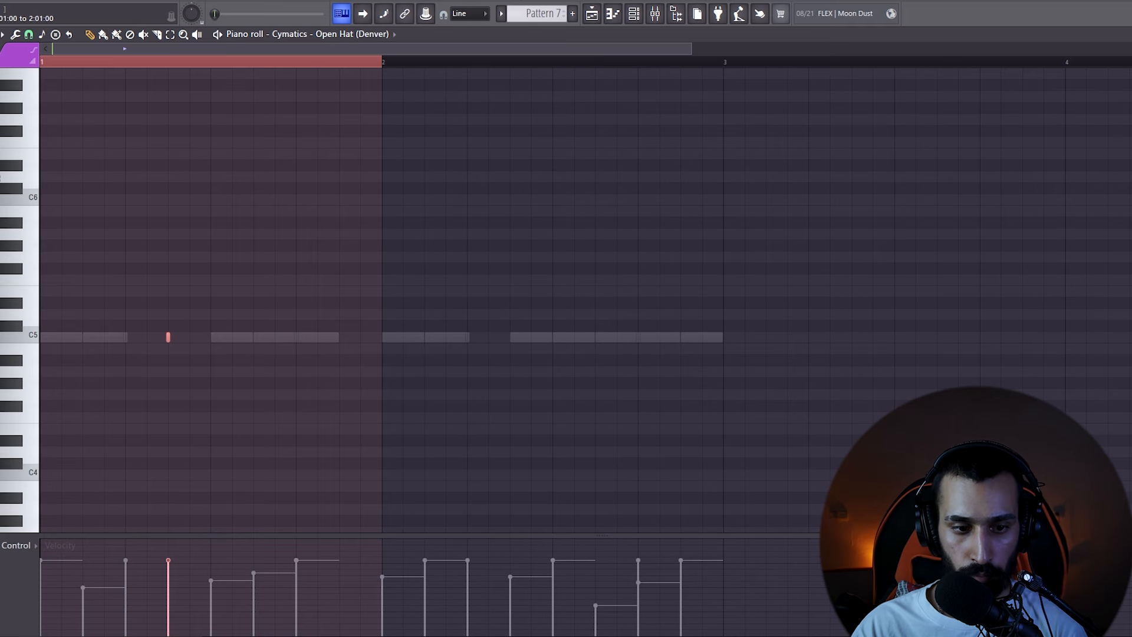
{"action": "key", "text": "ctrl+b"}
{"action": "key", "text": "space"}
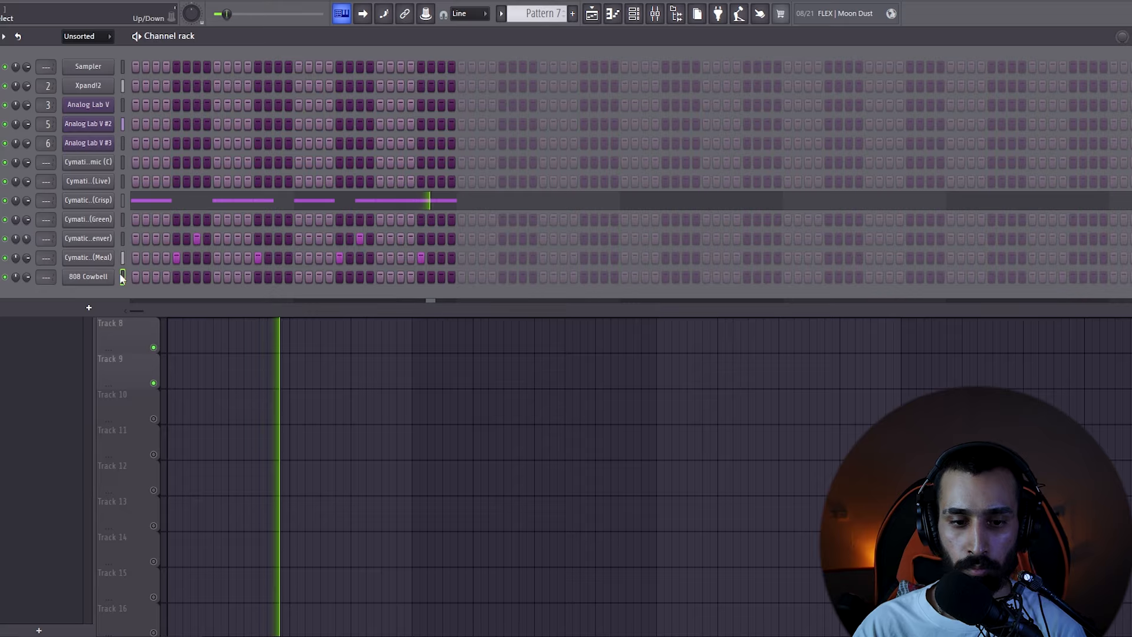
- Add an 808 Cowbell hit on step 31 and Cymatics (Live) hits on steps 15 and 16
{"action": "left_click", "coordinate": [440, 276]}
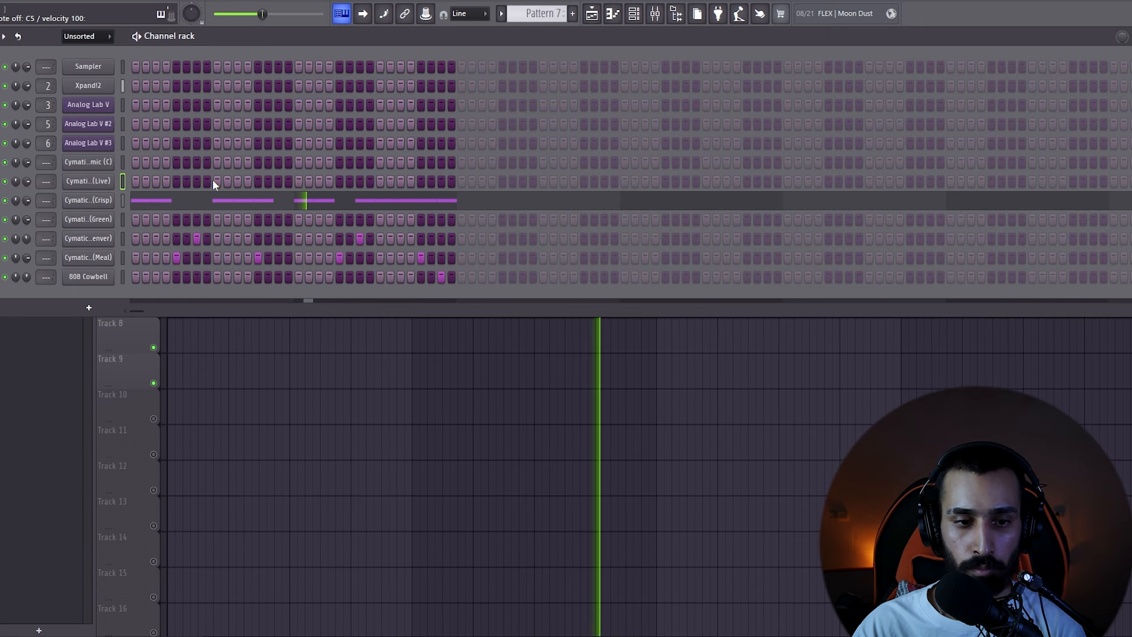
{"action": "left_click", "coordinate": [279, 182]}
{"action": "left_click", "coordinate": [289, 182]}
{"action": "key", "text": "space"}
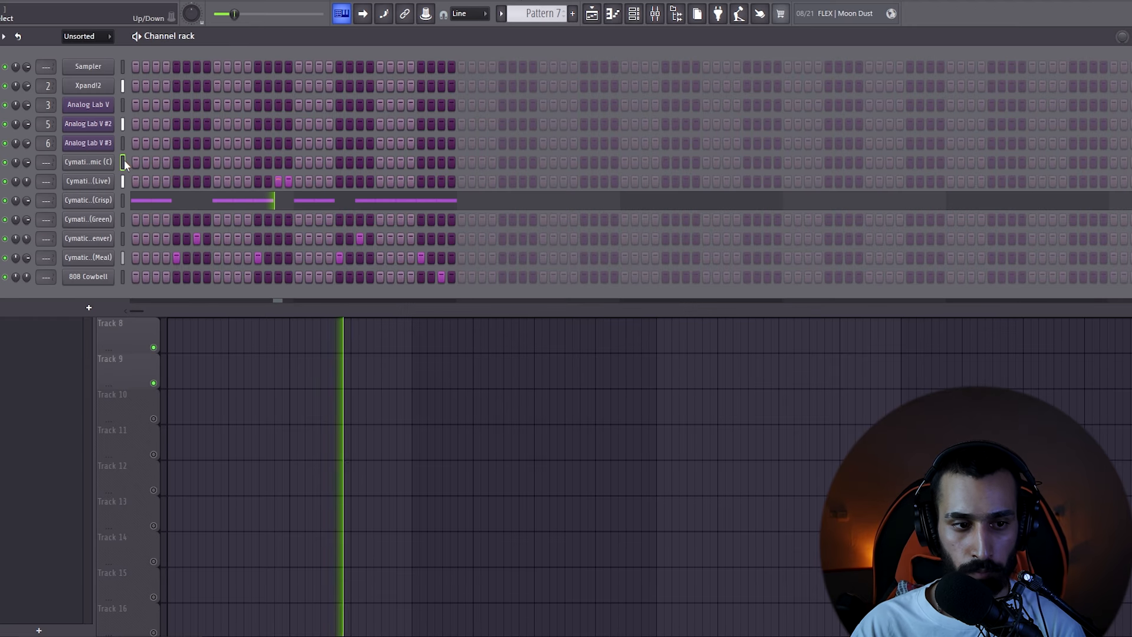
{"action": "key", "text": "space"}
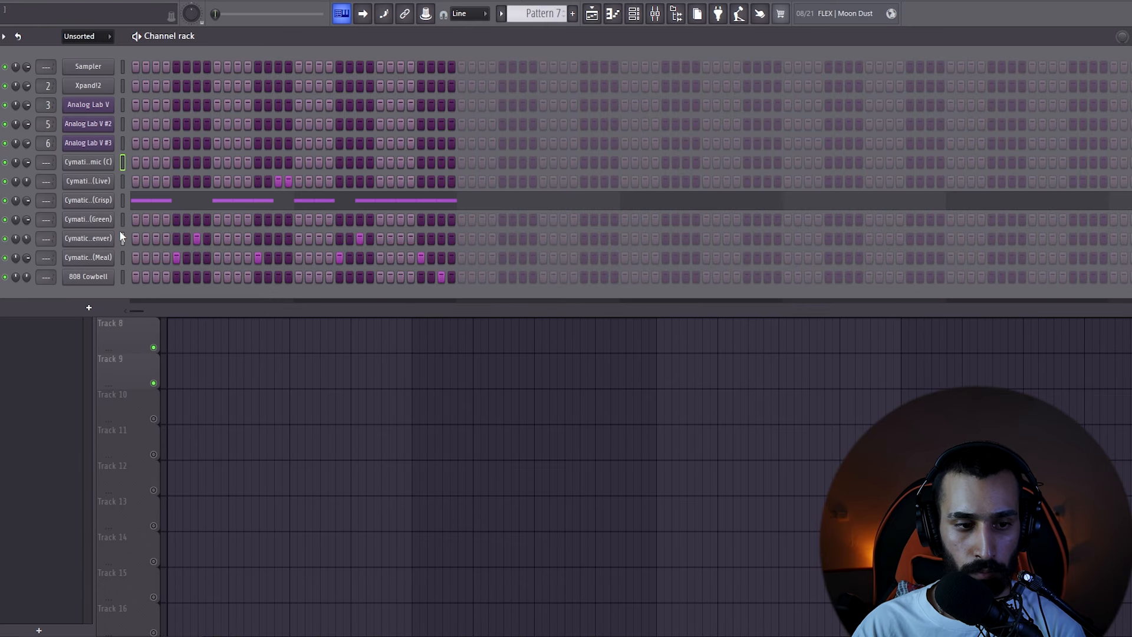
- Program the Cymatics (Green) channel with hits on steps 1, 11, 17, 18 and 27, checking them in playback
{"action": "left_click", "coordinate": [136, 219]}
{"action": "key", "text": "space"}
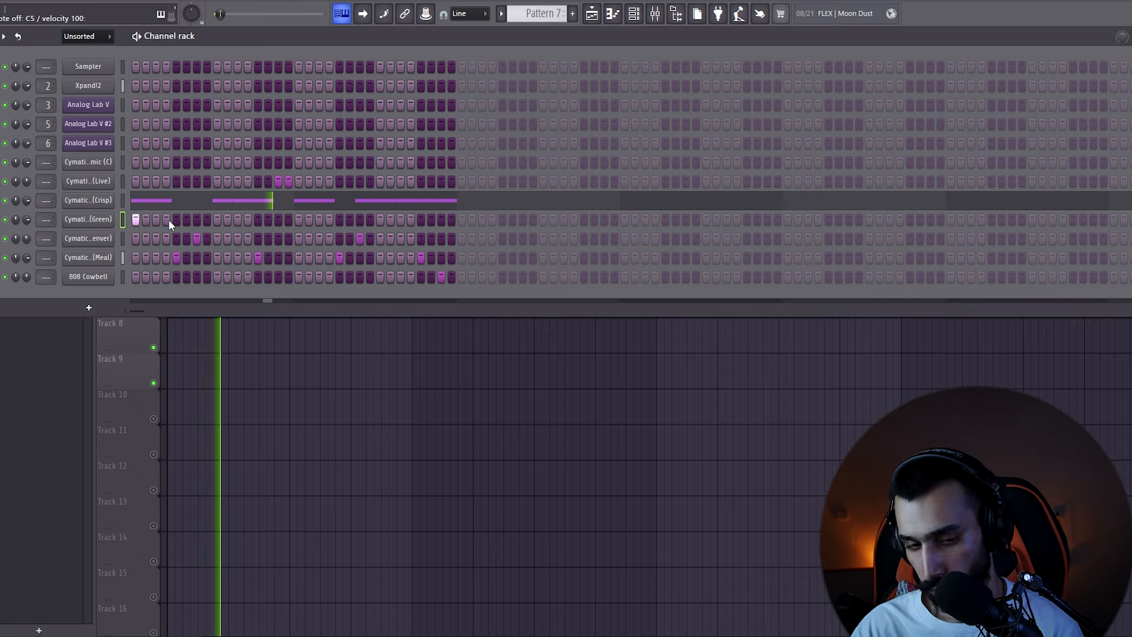
{"action": "key", "text": "space"}
{"action": "key", "text": "space"}
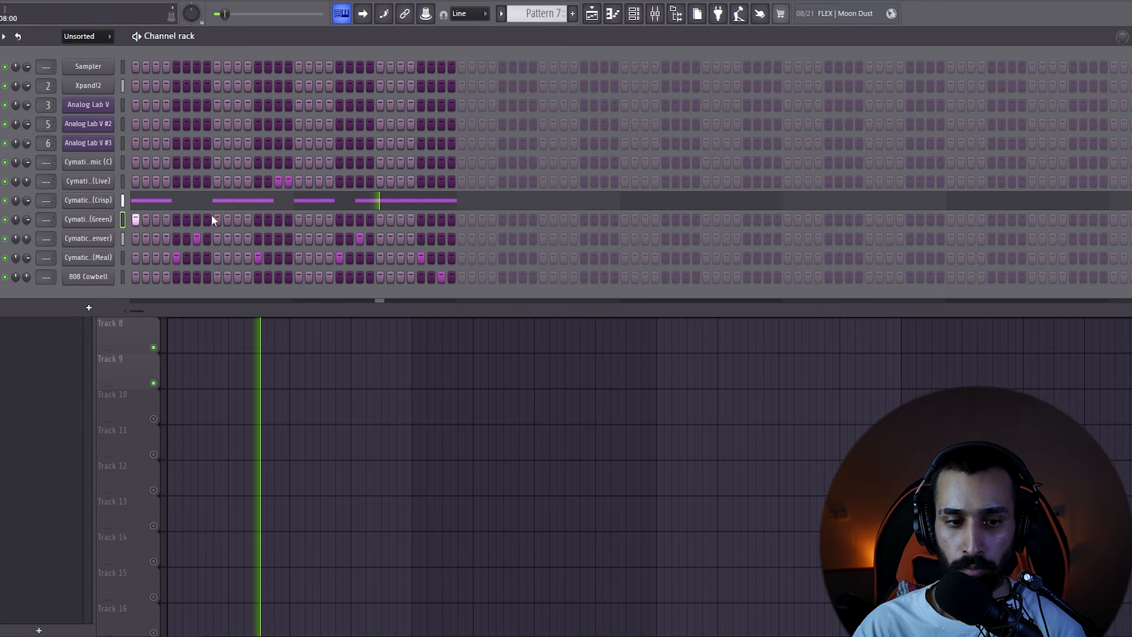
{"action": "key", "text": "space"}
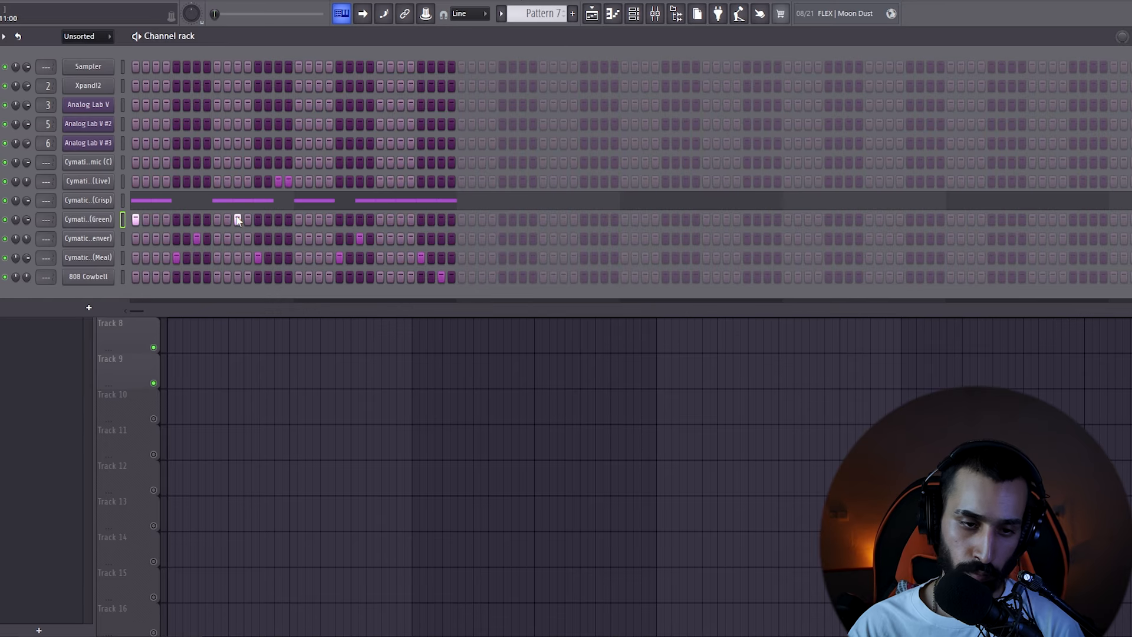
{"action": "left_click", "coordinate": [298, 220]}
{"action": "left_click", "coordinate": [309, 219]}
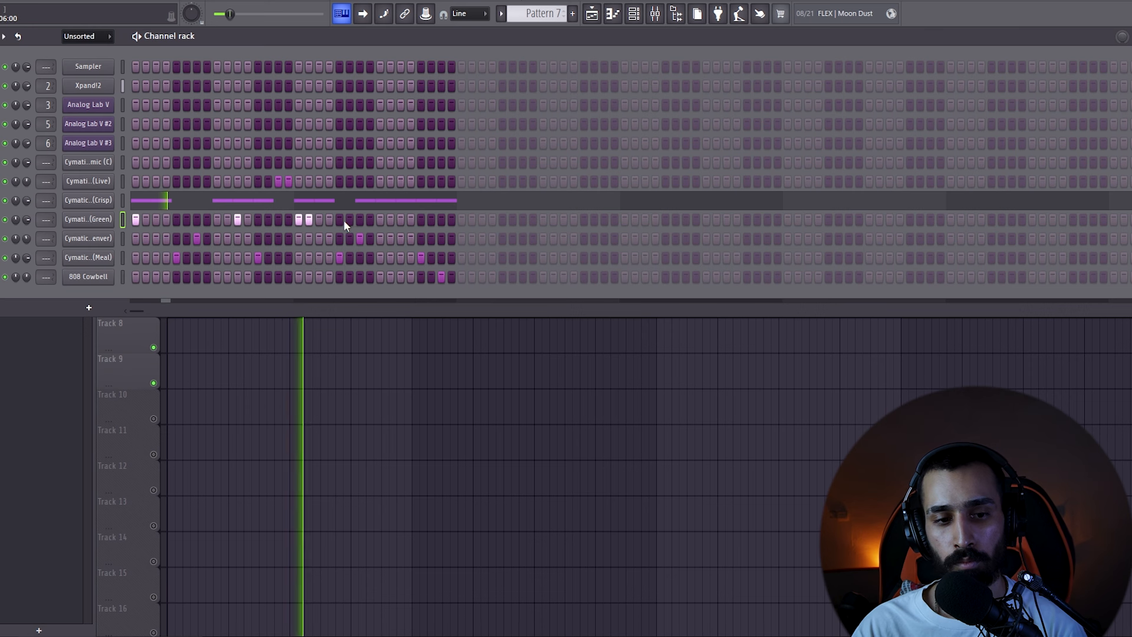
{"action": "left_click", "coordinate": [411, 219]}
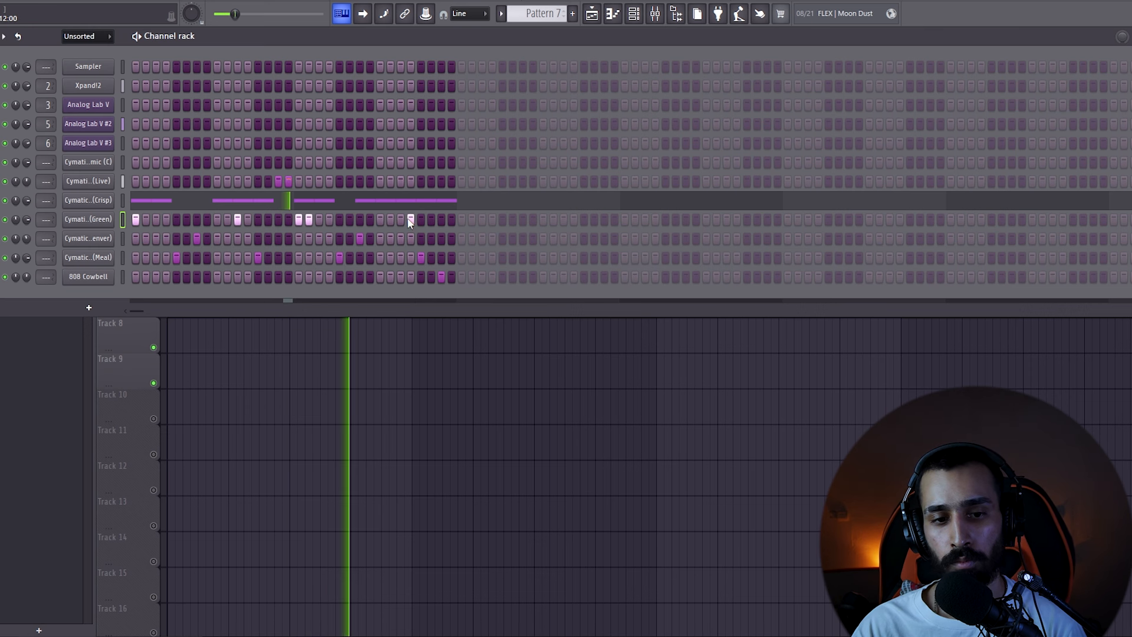
{"action": "left_click", "coordinate": [411, 220]}
{"action": "left_click", "coordinate": [401, 219]}
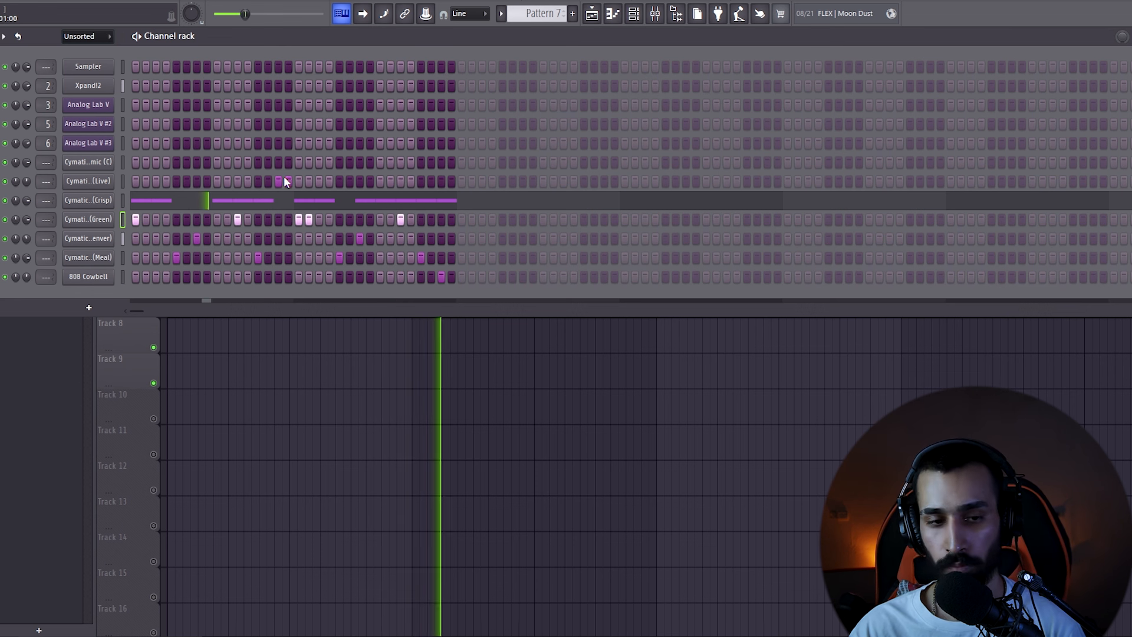
- Adjust the envelope of the Cymatics 808 Atomic (C) channel and set it to Cut self
{"action": "left_click", "coordinate": [90, 162]}
{"action": "left_click", "coordinate": [143, 215]}
{"action": "left_click_drag", "start_coordinate": [204, 340], "coordinate": [200, 340]}
{"action": "left_click", "coordinate": [171, 216]}
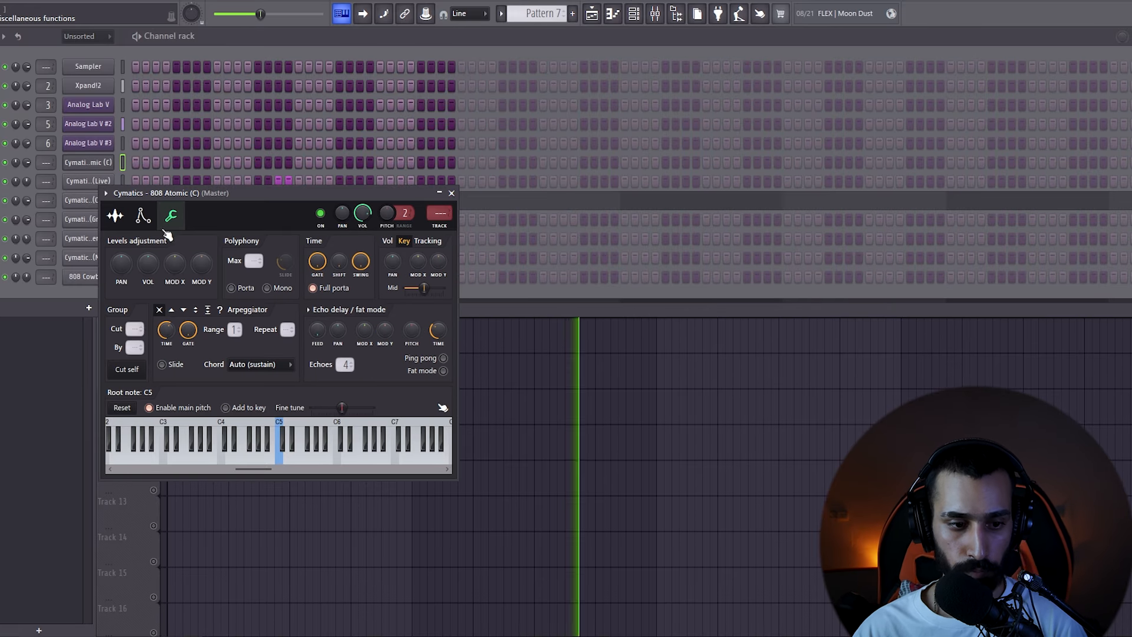
{"action": "left_click", "coordinate": [141, 369]}
{"action": "left_click", "coordinate": [452, 194]}
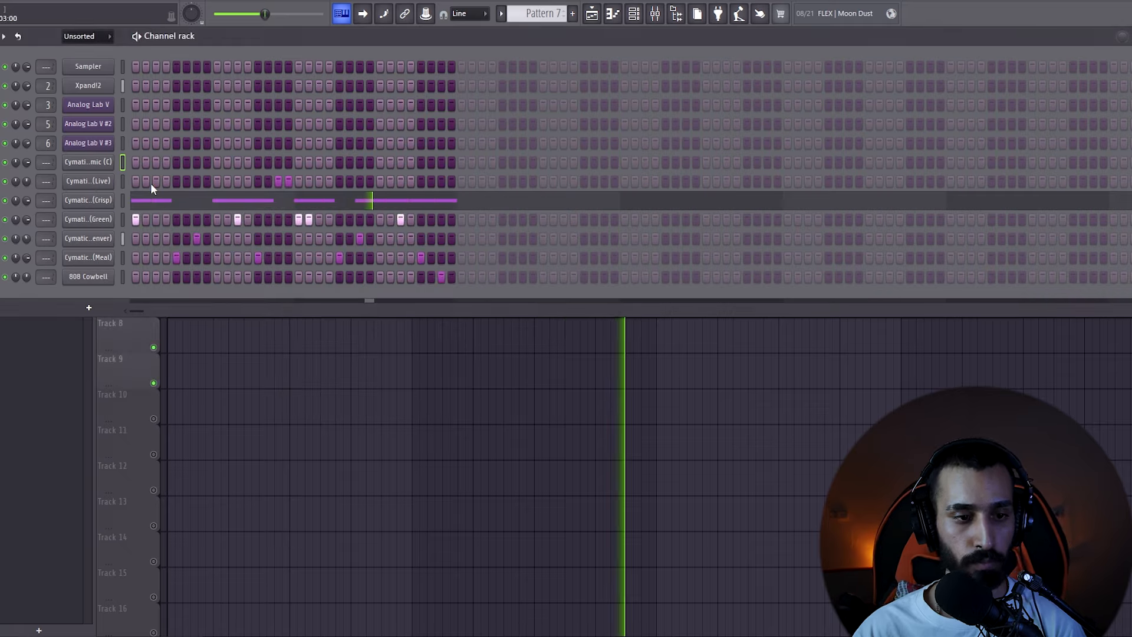
- Copy the Cymatics (Green) step pattern to the 808 Atomic (C) channel and lower that channel's volume
{"action": "key", "text": "ctrl+c"}
{"action": "left_click", "coordinate": [122, 165]}
{"action": "key", "text": "ctrl+v"}
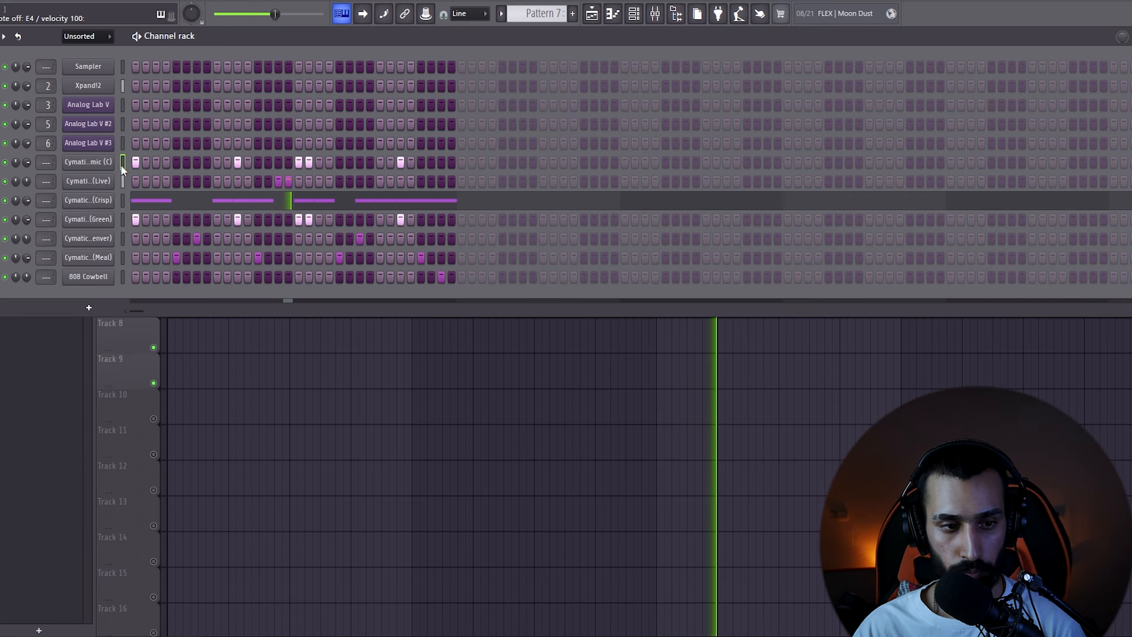
{"action": "left_click_drag", "start_coordinate": [27, 161], "coordinate": [27, 177]}
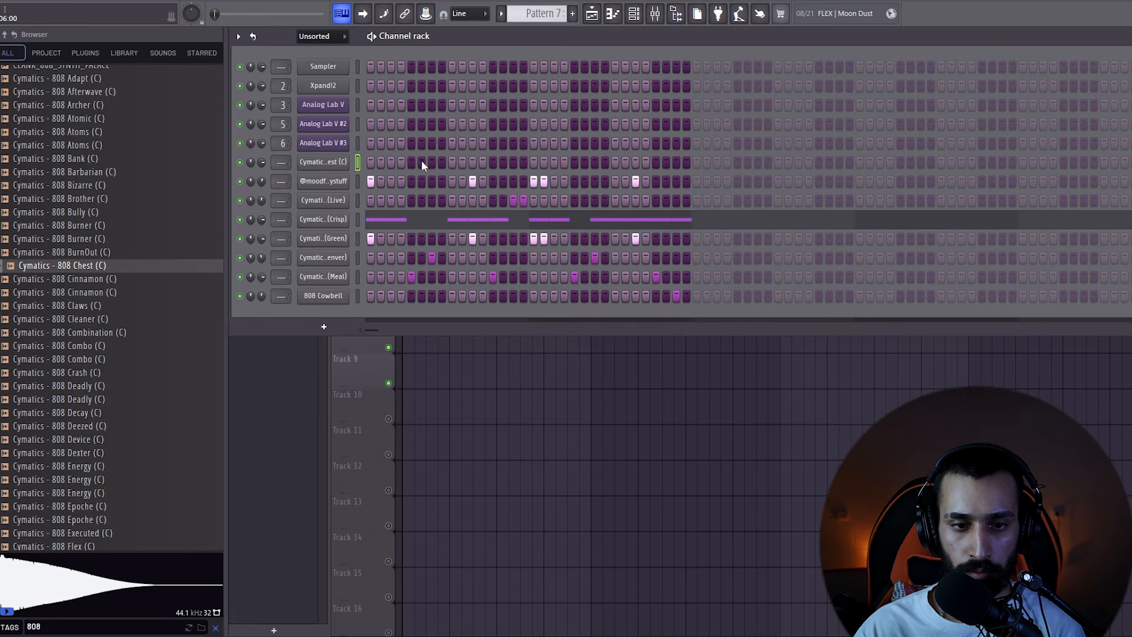
- Program the Cymatics 808 Chest (C) channel with hits on steps 7, 8 and 31, checking them in playback
{"action": "key", "text": "space"}
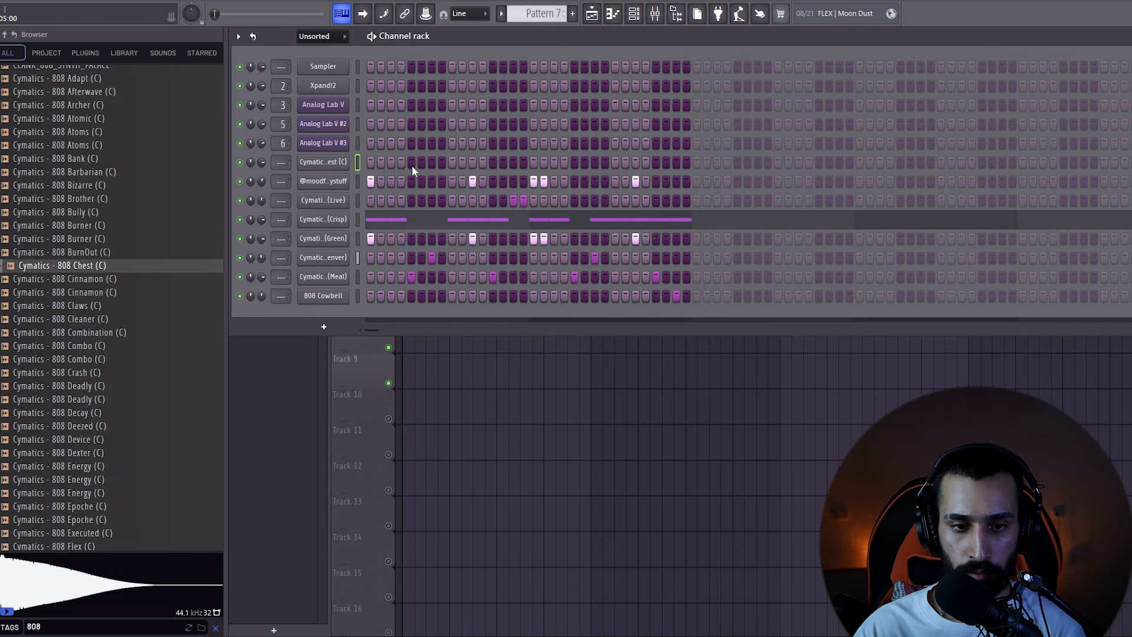
{"action": "left_click", "coordinate": [411, 163]}
{"action": "left_click", "coordinate": [431, 162]}
{"action": "key", "text": "space"}
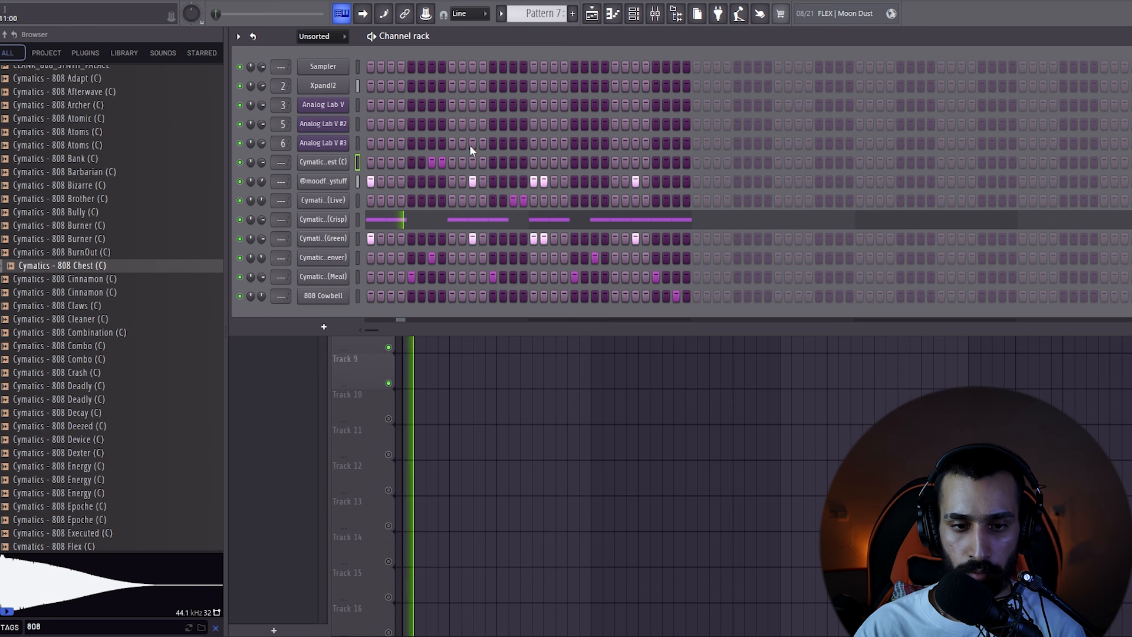
{"action": "key", "text": "space"}
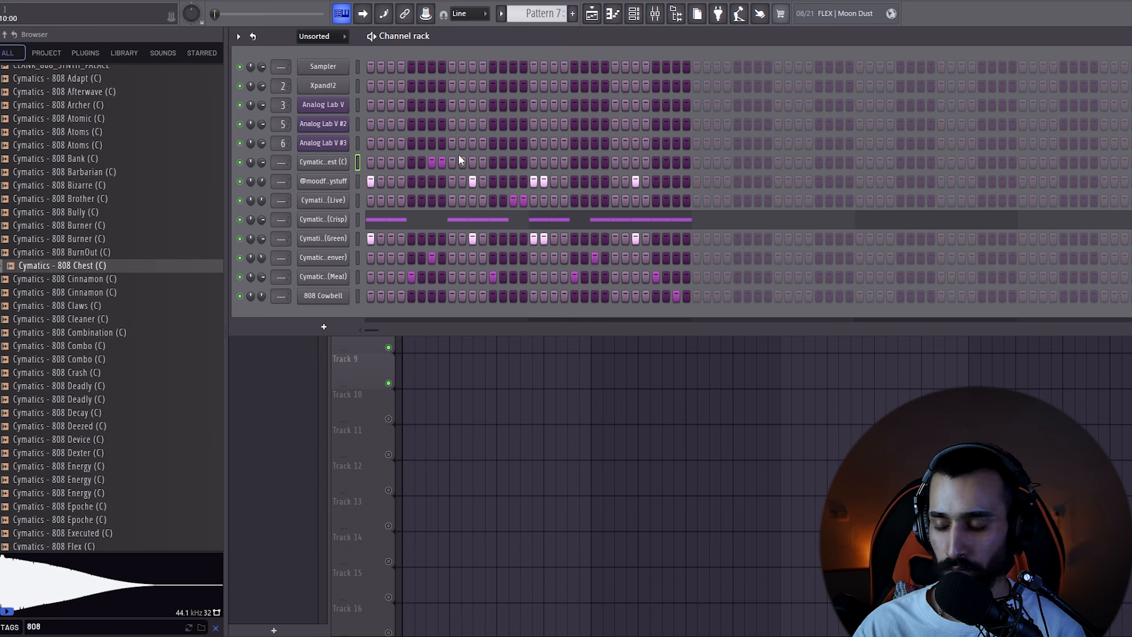
{"action": "key", "text": "space"}
{"action": "key", "text": "space"}
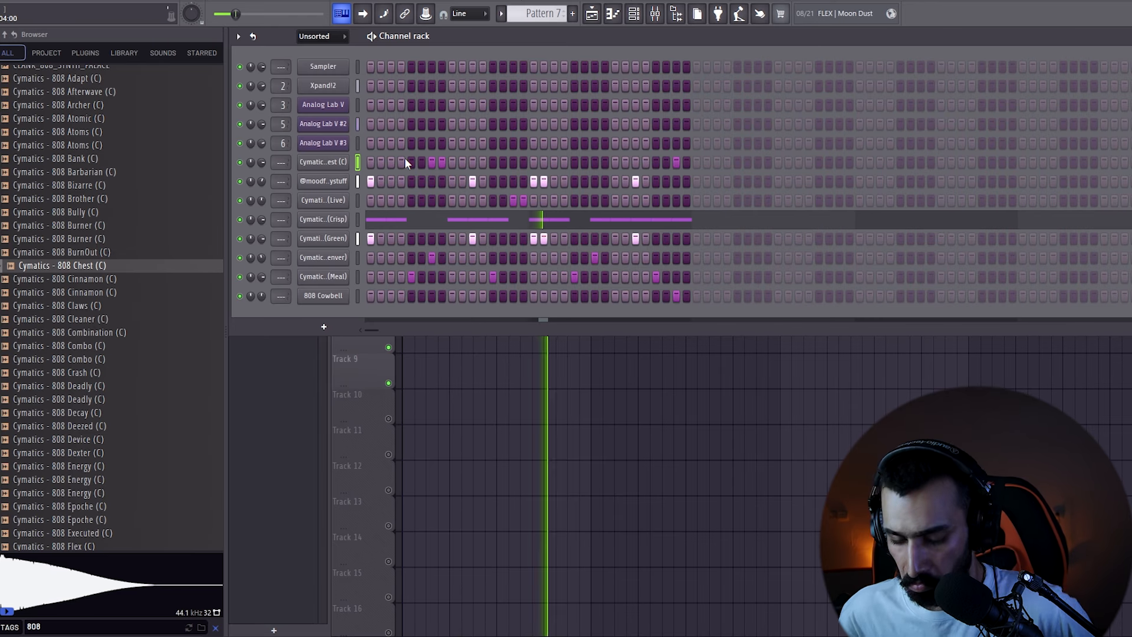
- Lengthen the Short Spinz 808 channel's notes in the piano roll to run up to the next hit, and lower the first note to B4
{"action": "key", "text": "space"}
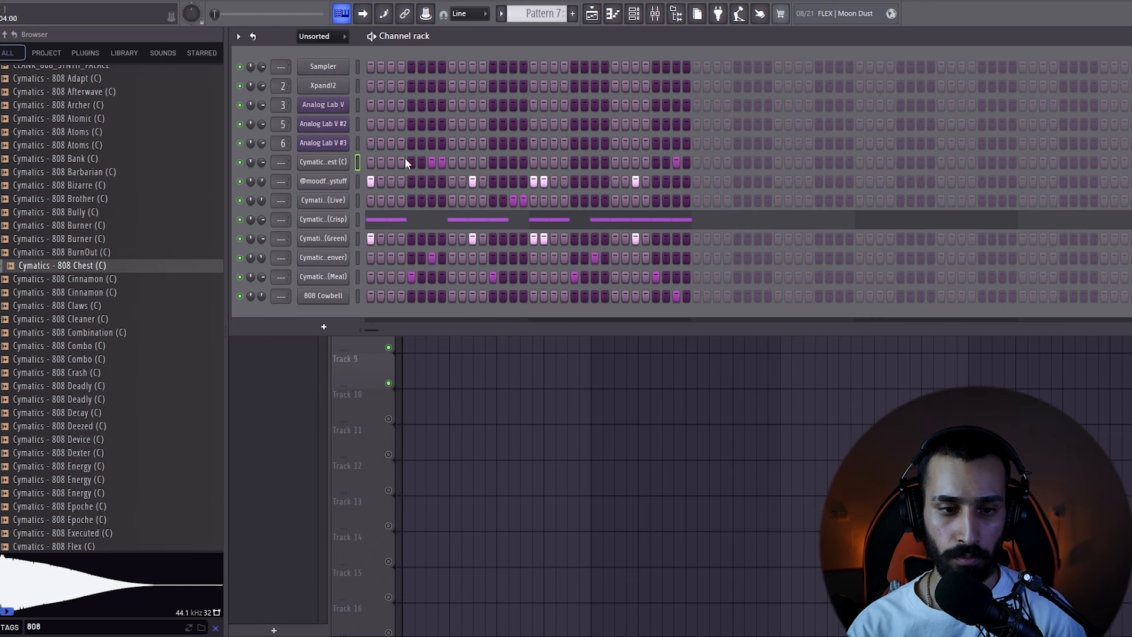
{"action": "right_click", "coordinate": [349, 180]}
{"action": "left_click", "coordinate": [372, 180]}
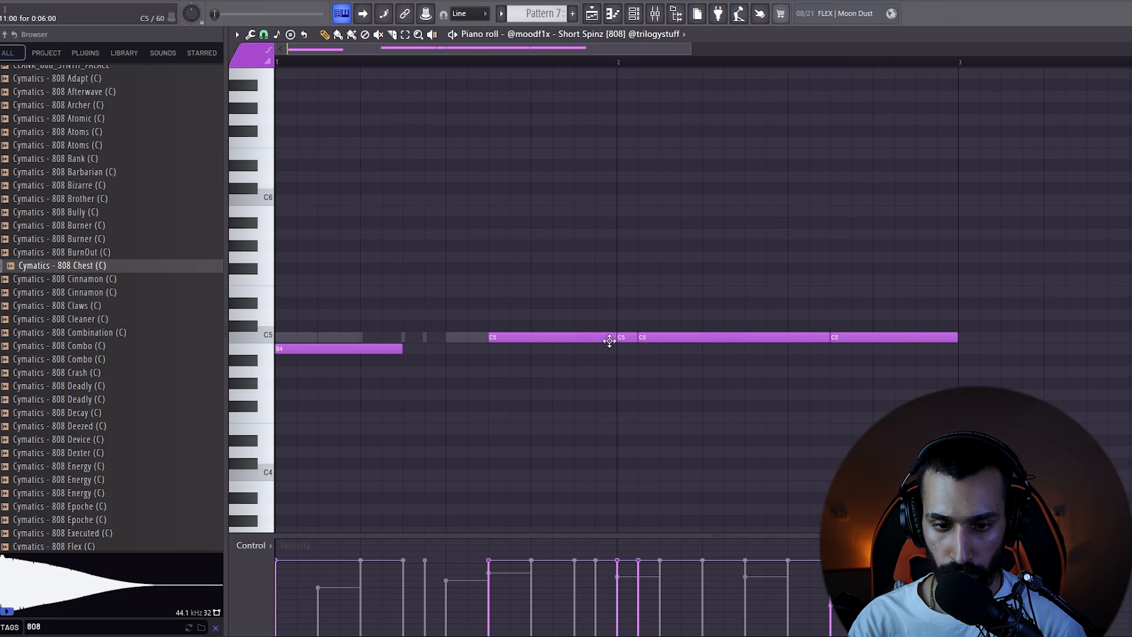
- Lengthen the Cymatics 808 Chest (C) notes in the piano roll, the first two to one step each and the last to two steps
{"action": "right_click", "coordinate": [423, 336]}
{"action": "right_click", "coordinate": [424, 336]}
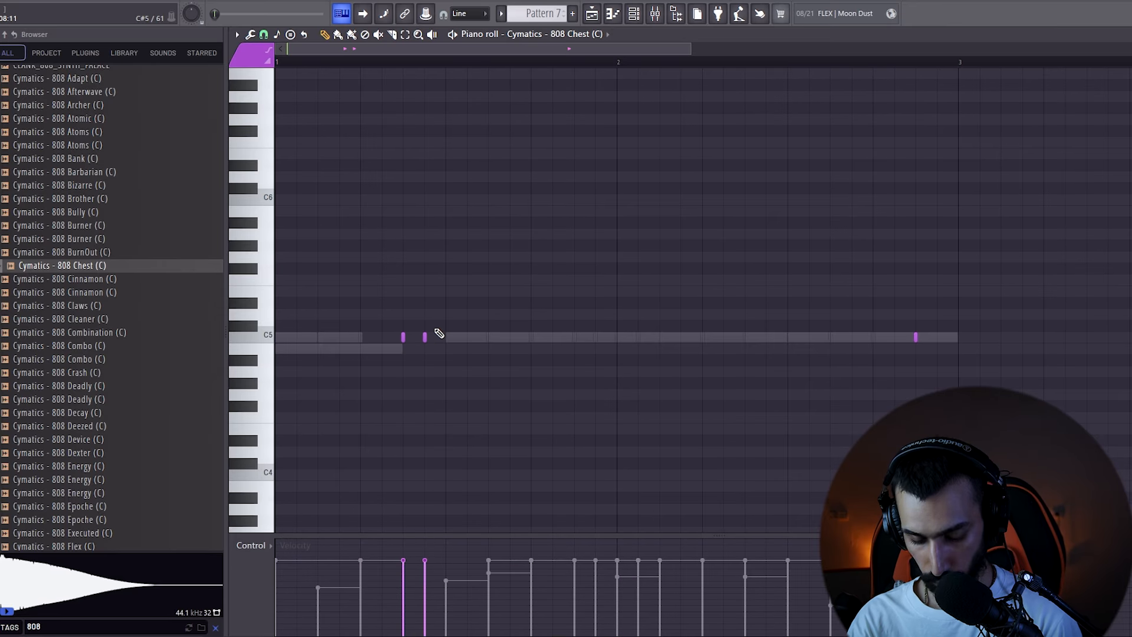
{"action": "left_click_drag", "start_coordinate": [912, 338], "coordinate": [431, 345]}
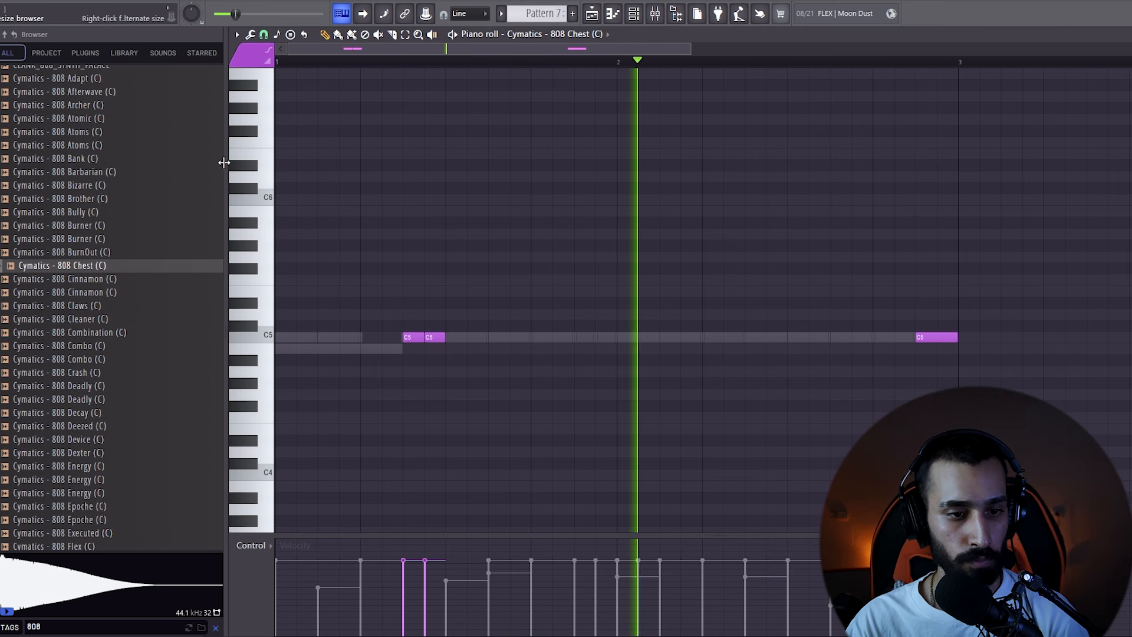
- Collapse the browser and close the piano roll to work in the playlist, stopping playback of the arrangement
{"action": "left_click_drag", "start_coordinate": [224, 163], "coordinate": [5, 177]}
{"action": "key", "text": "F7"}
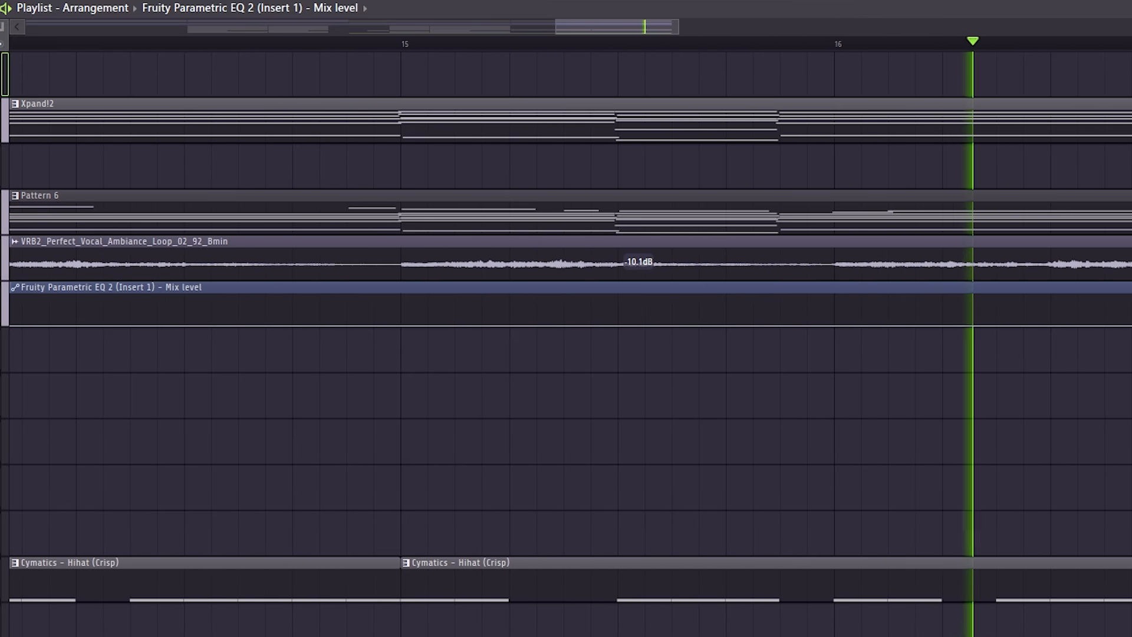
{"action": "key", "text": "space"}
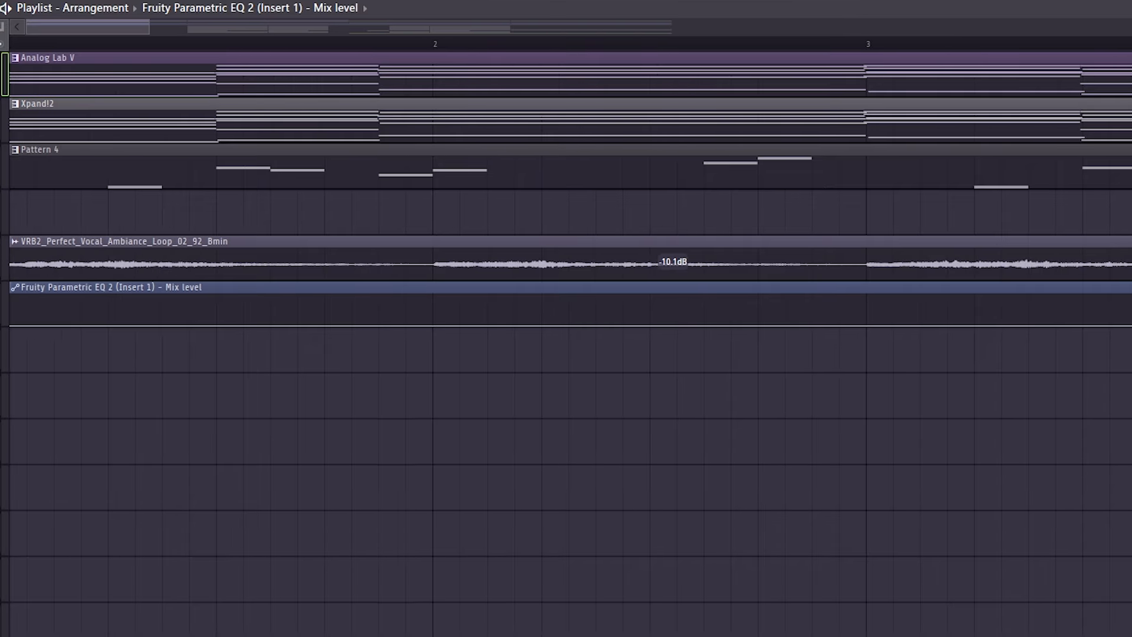